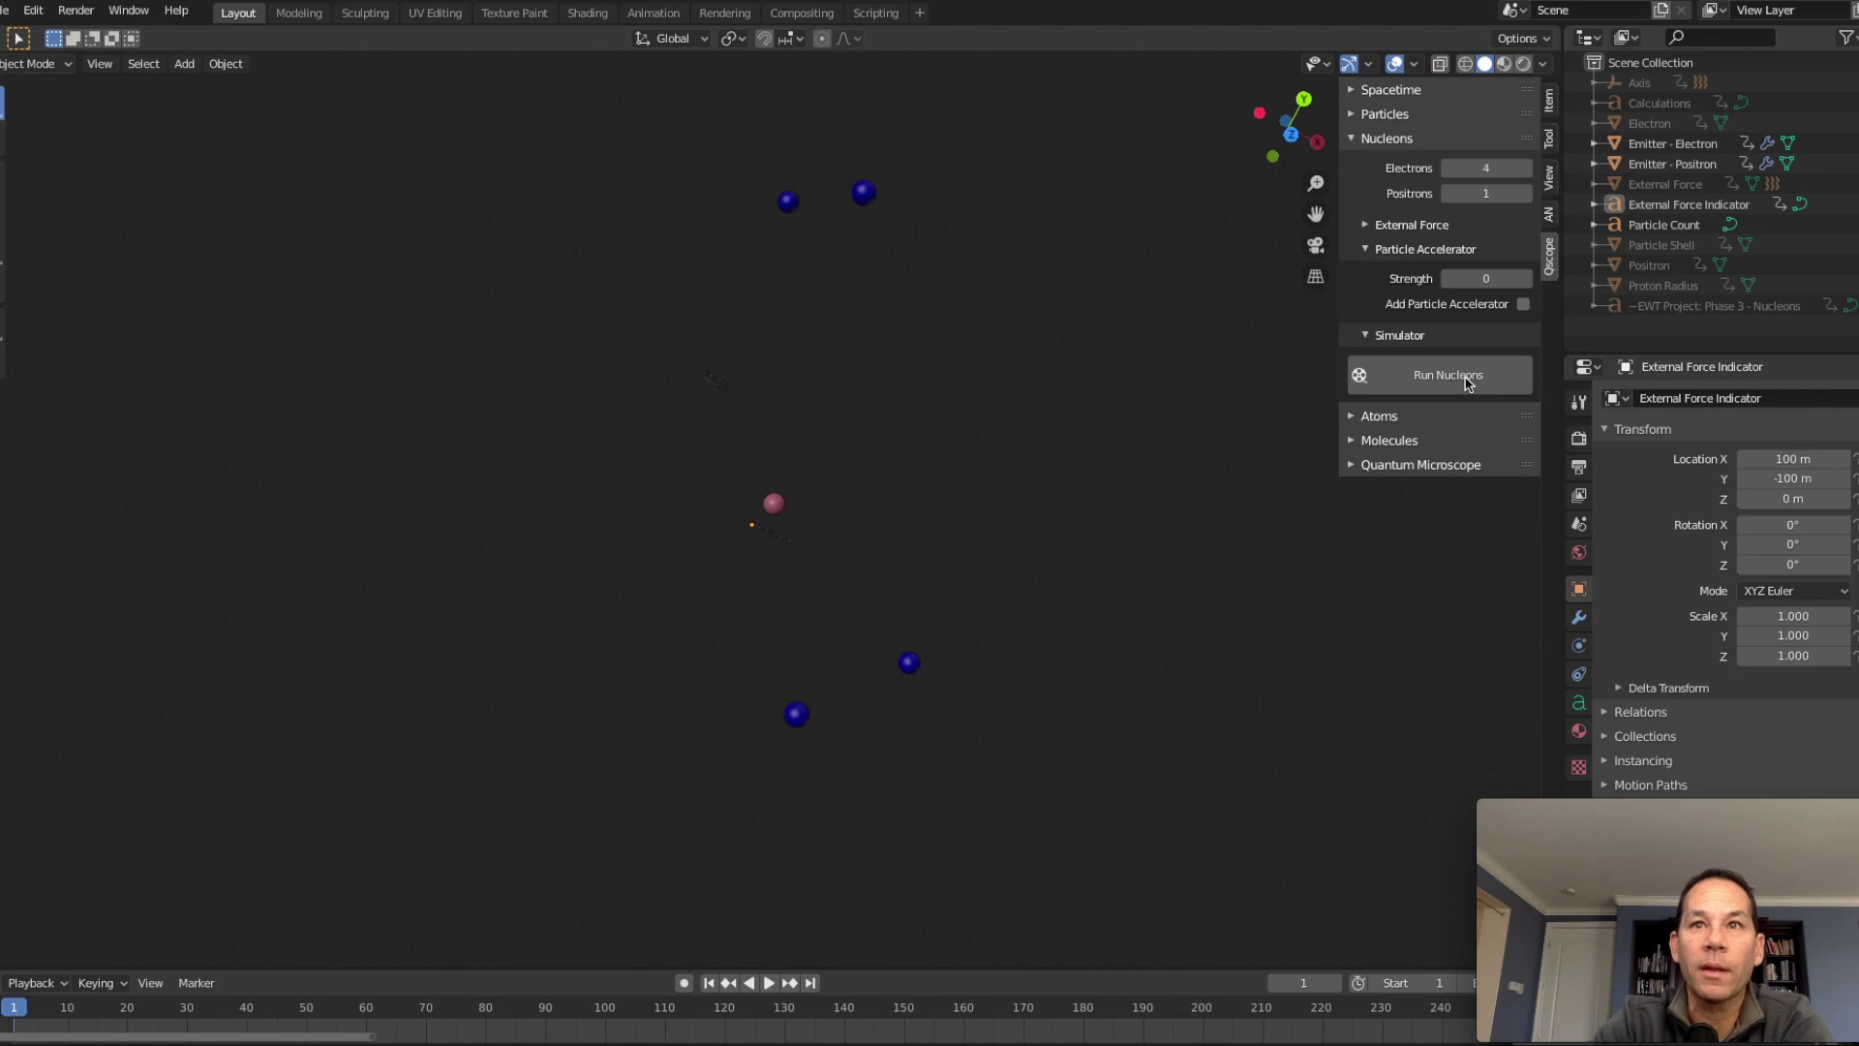
Run the nucleon simulation with 4 electrons and 1 positron, and pause playback once the particles are grouped together.
click(1466, 380)
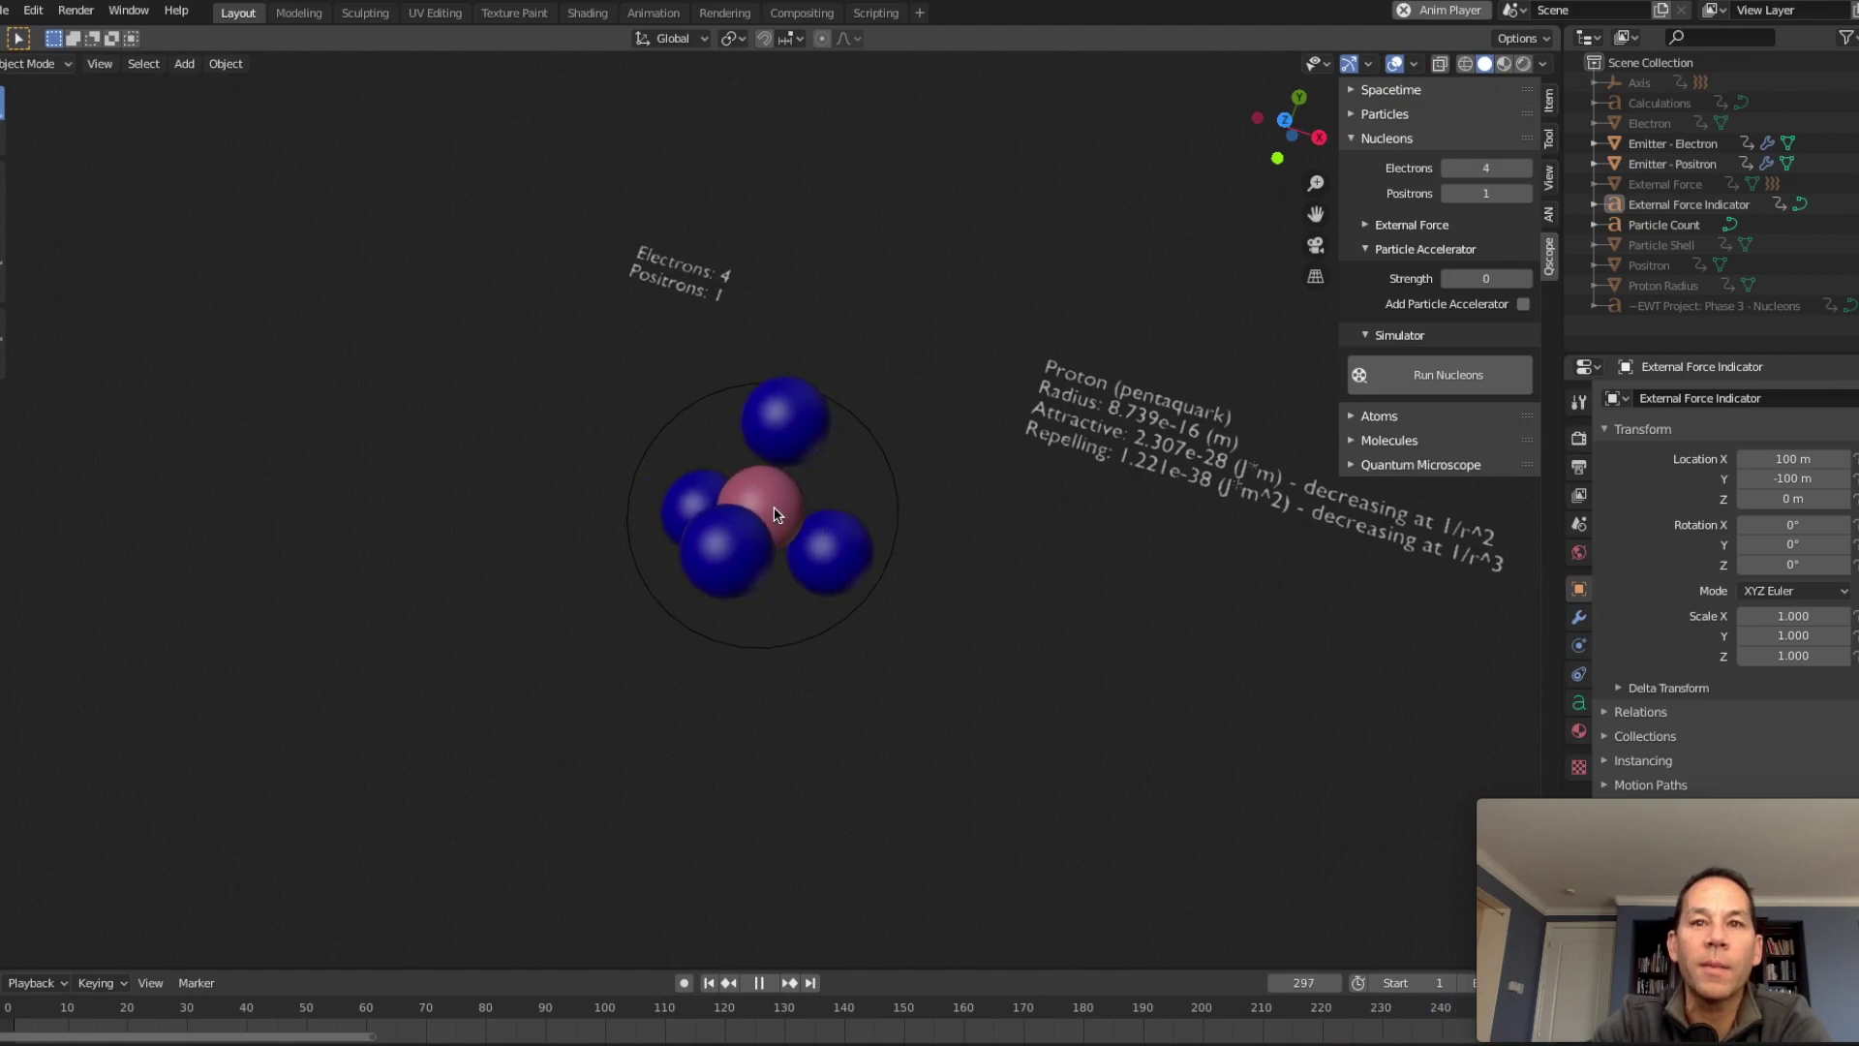
key(space)
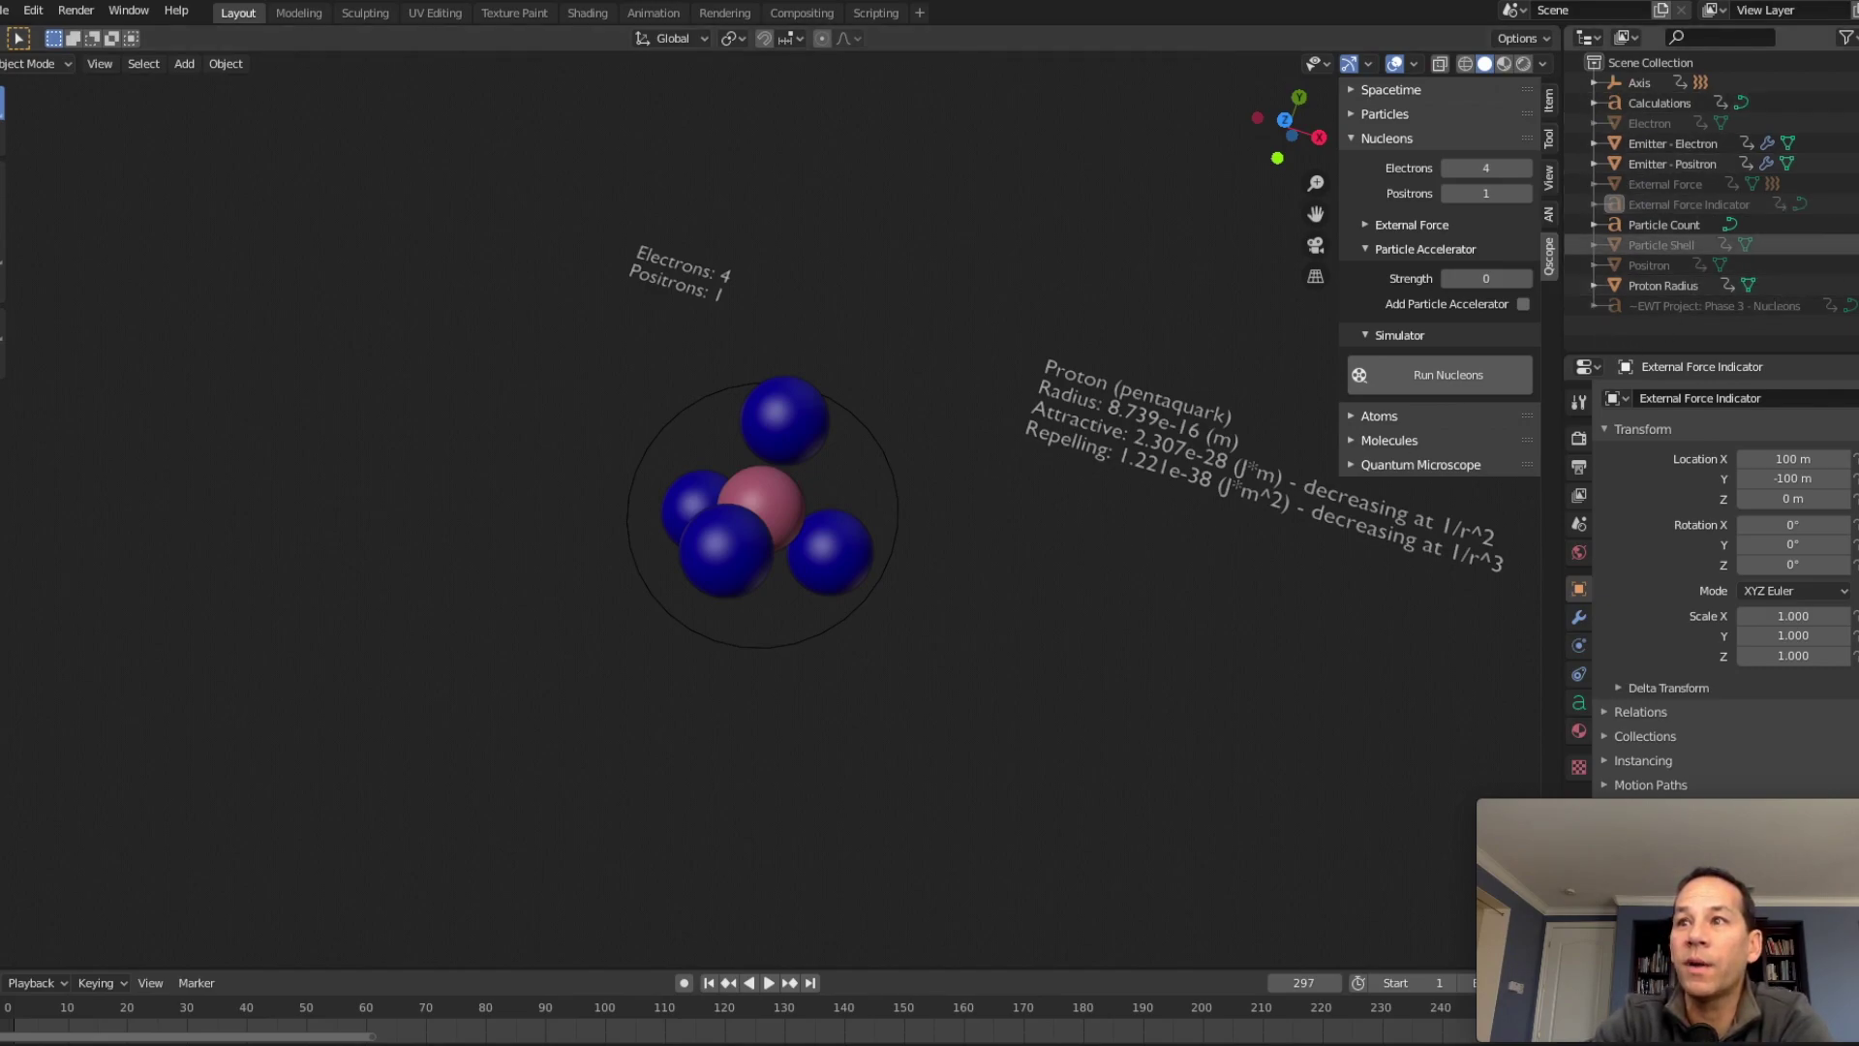
Show the Particle Shell and enable X-Ray shading to view the particles inside it.
click(1851, 245)
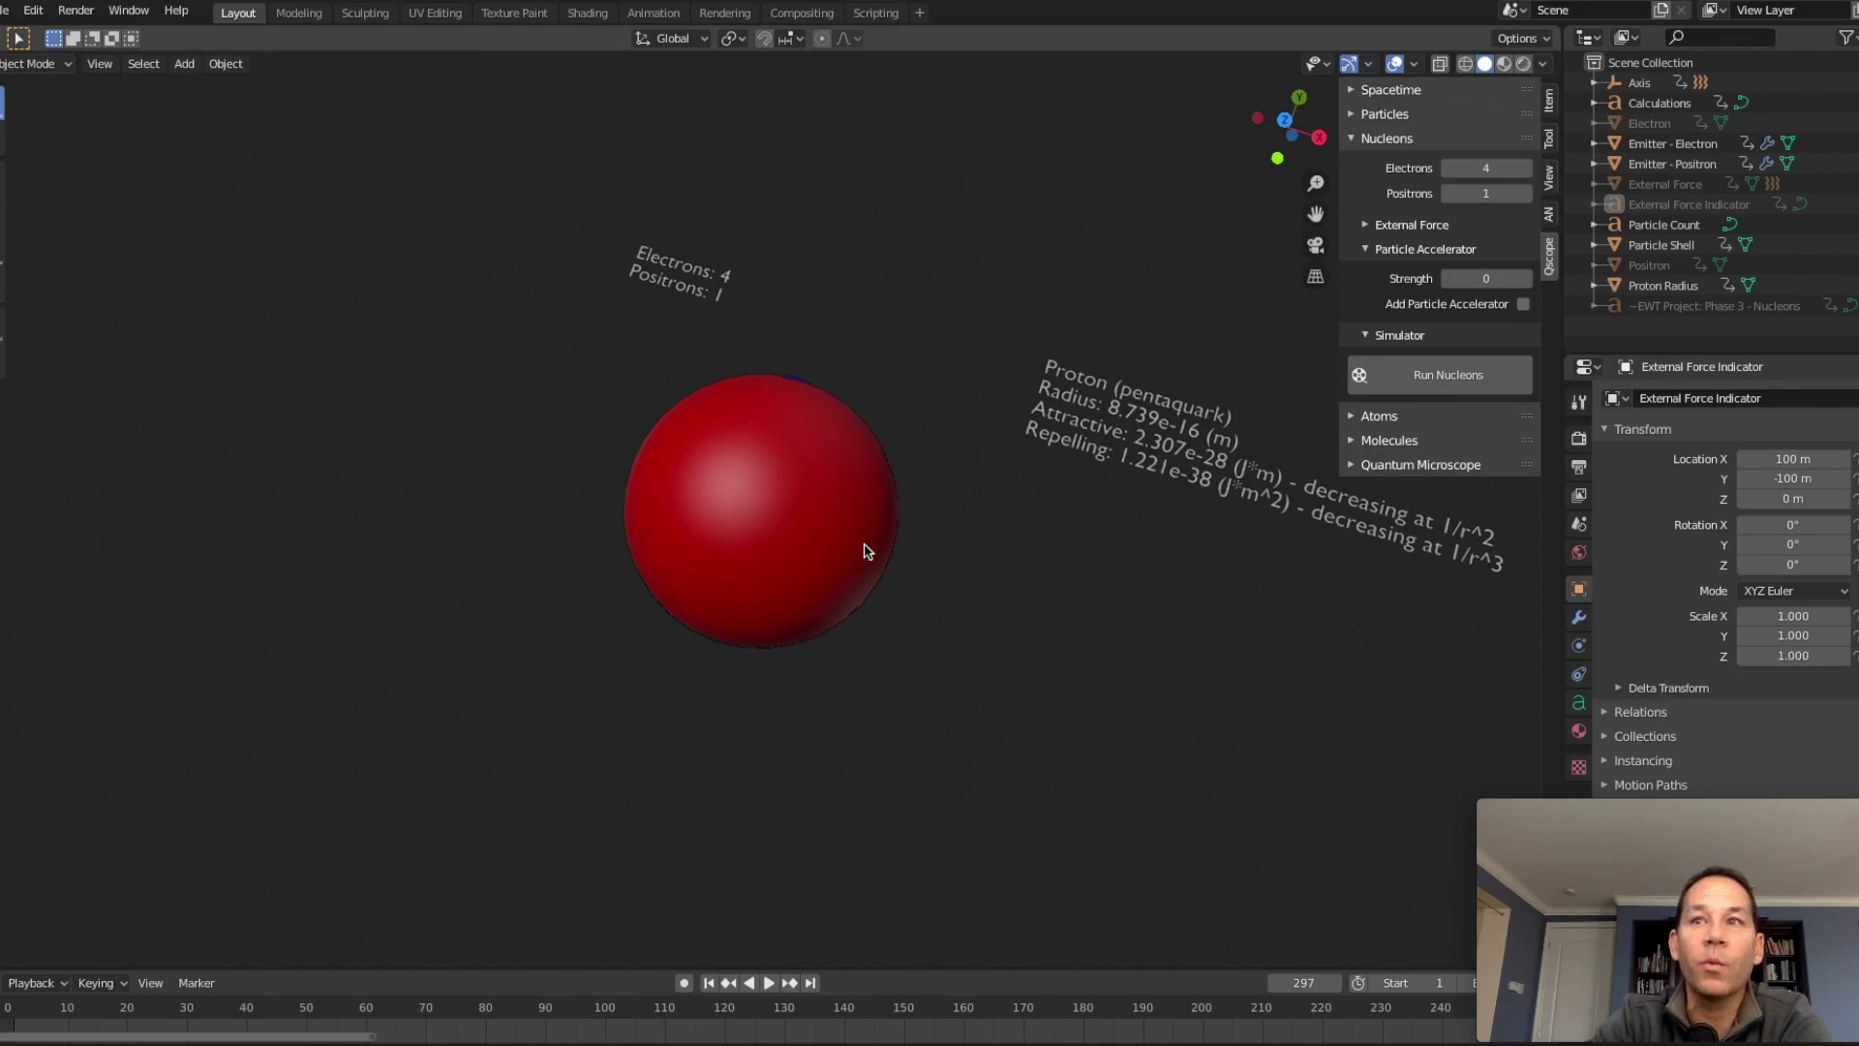
click(1544, 64)
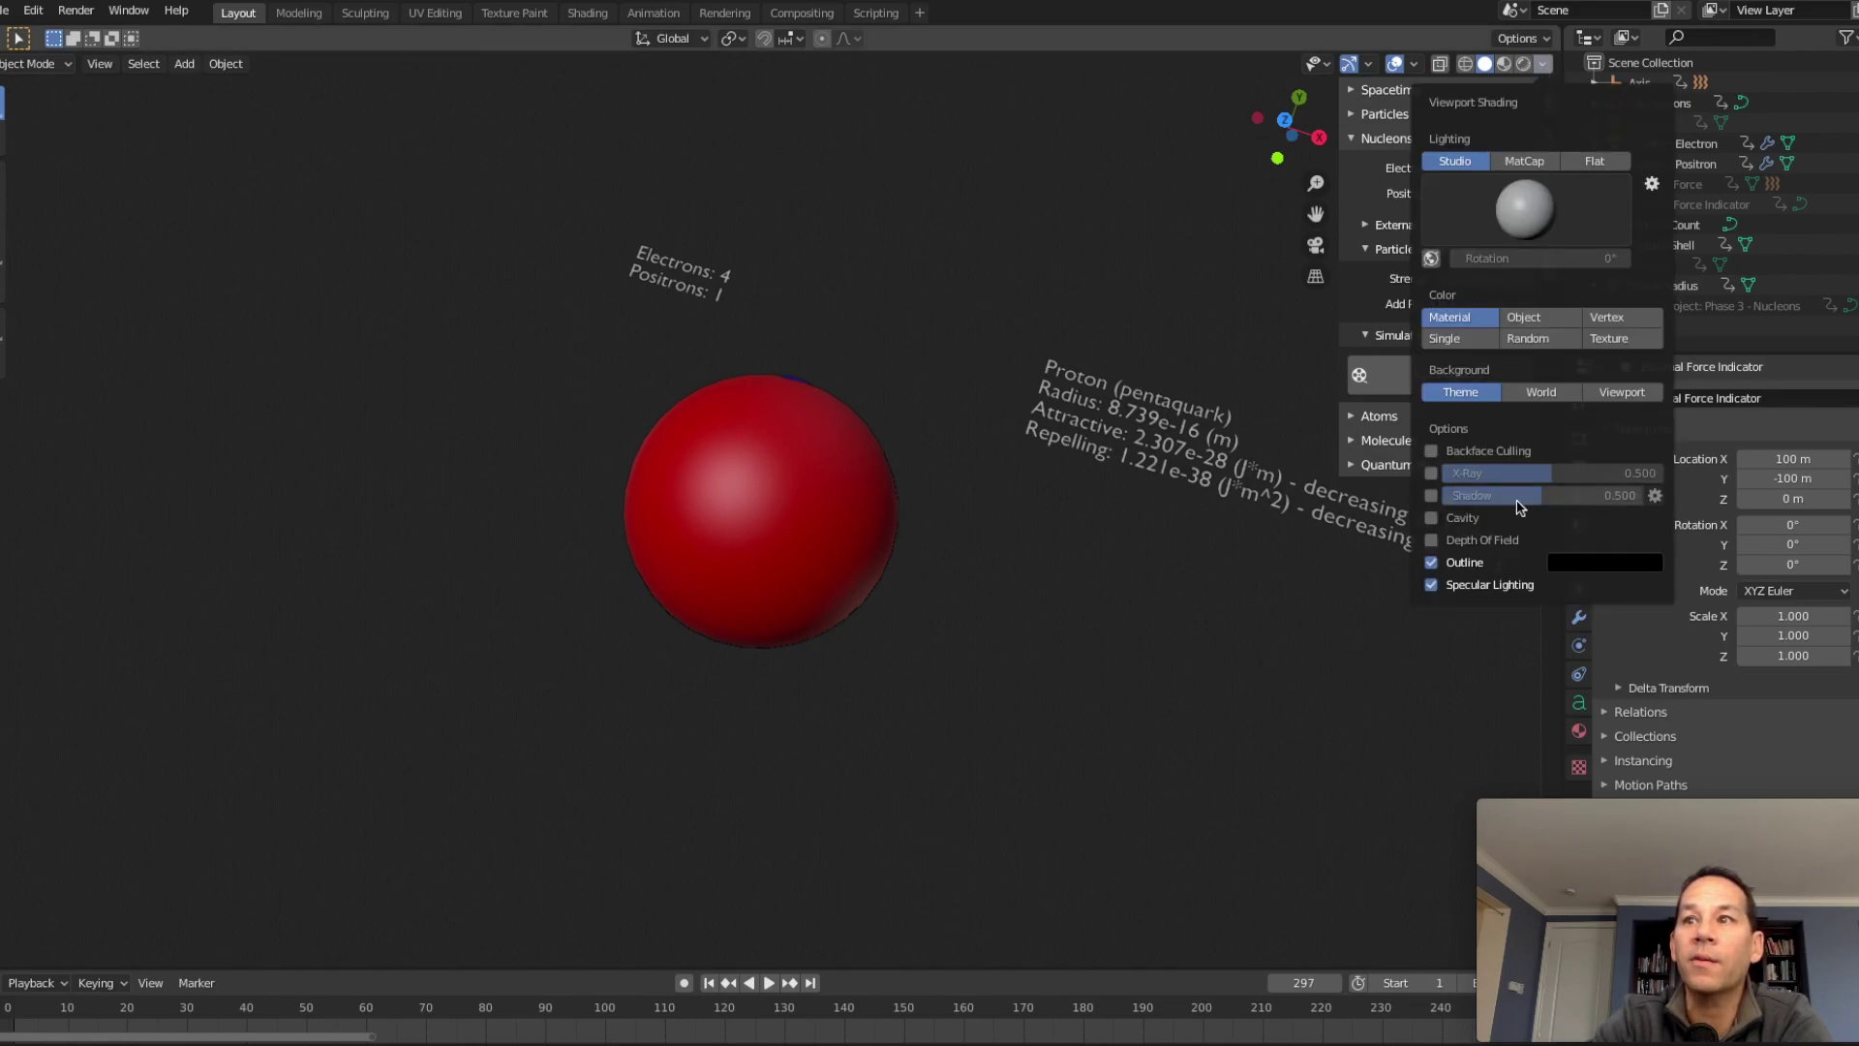
click(1431, 473)
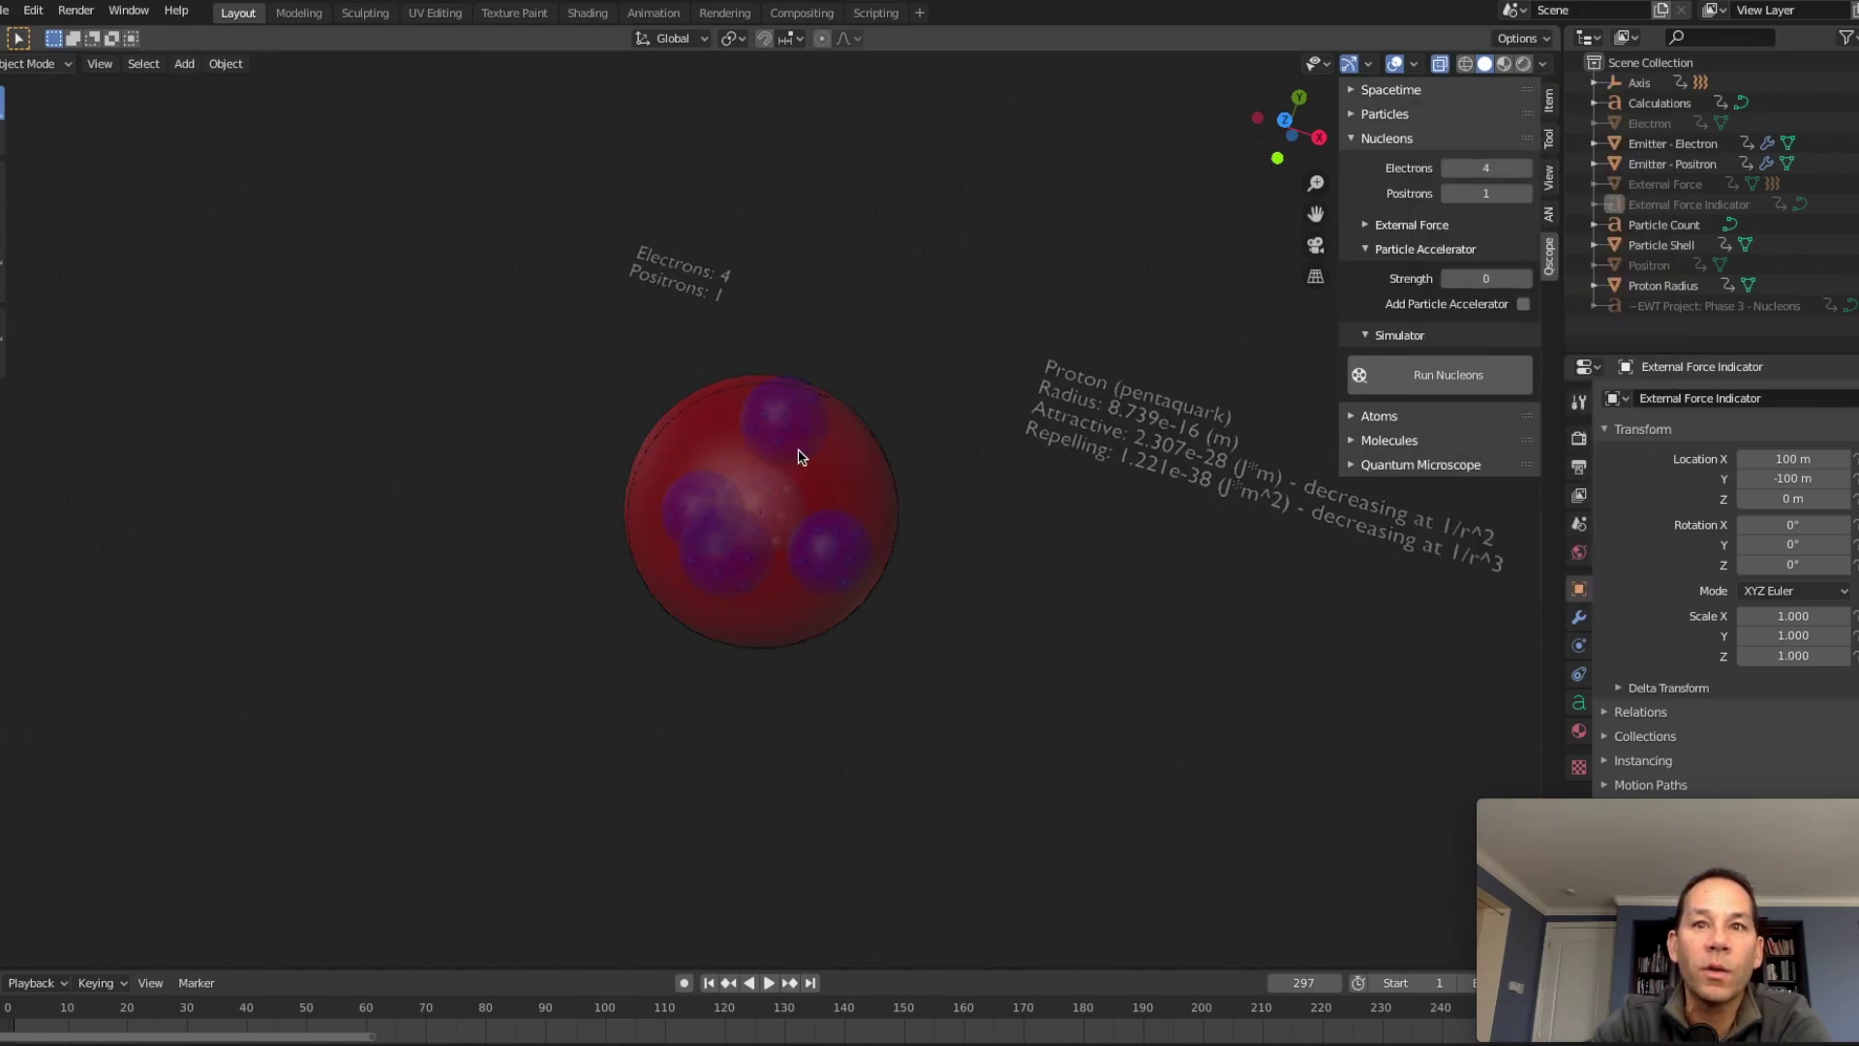
shift+scroll(800, 457, down, 6)
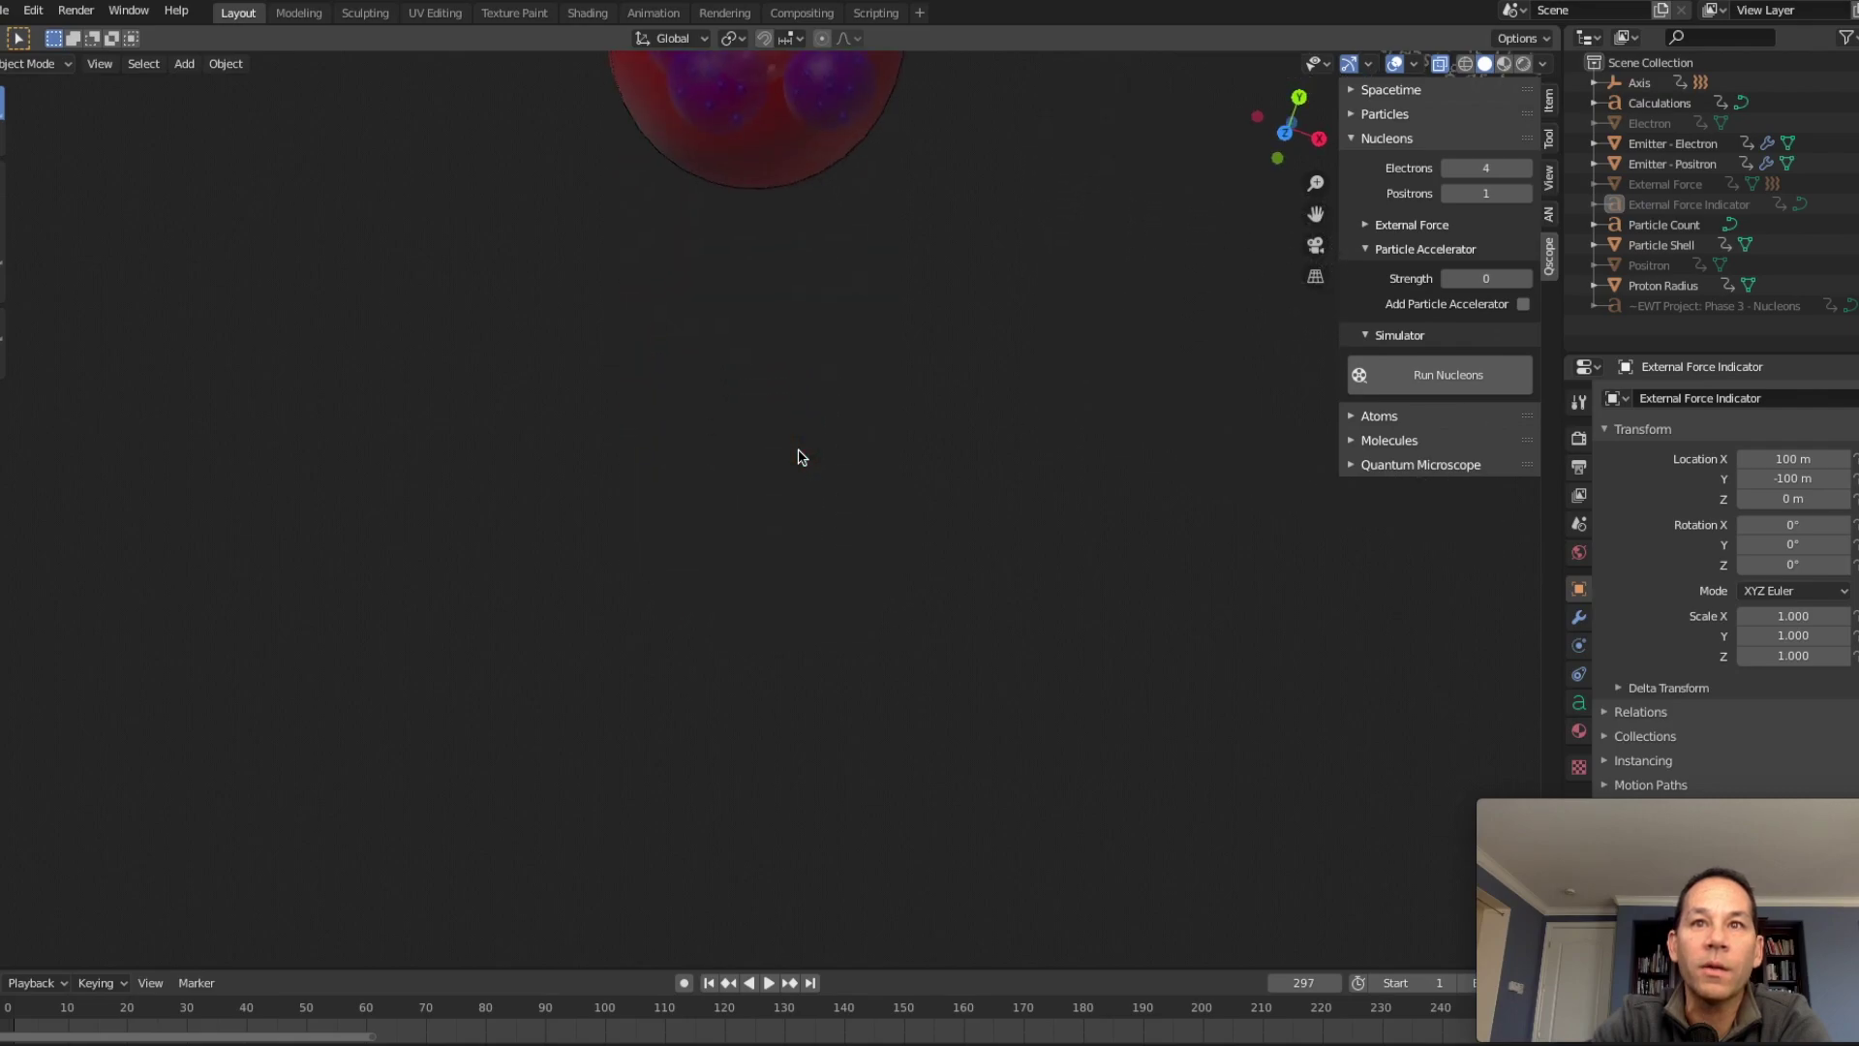
shift+scroll(799, 457, up, 6)
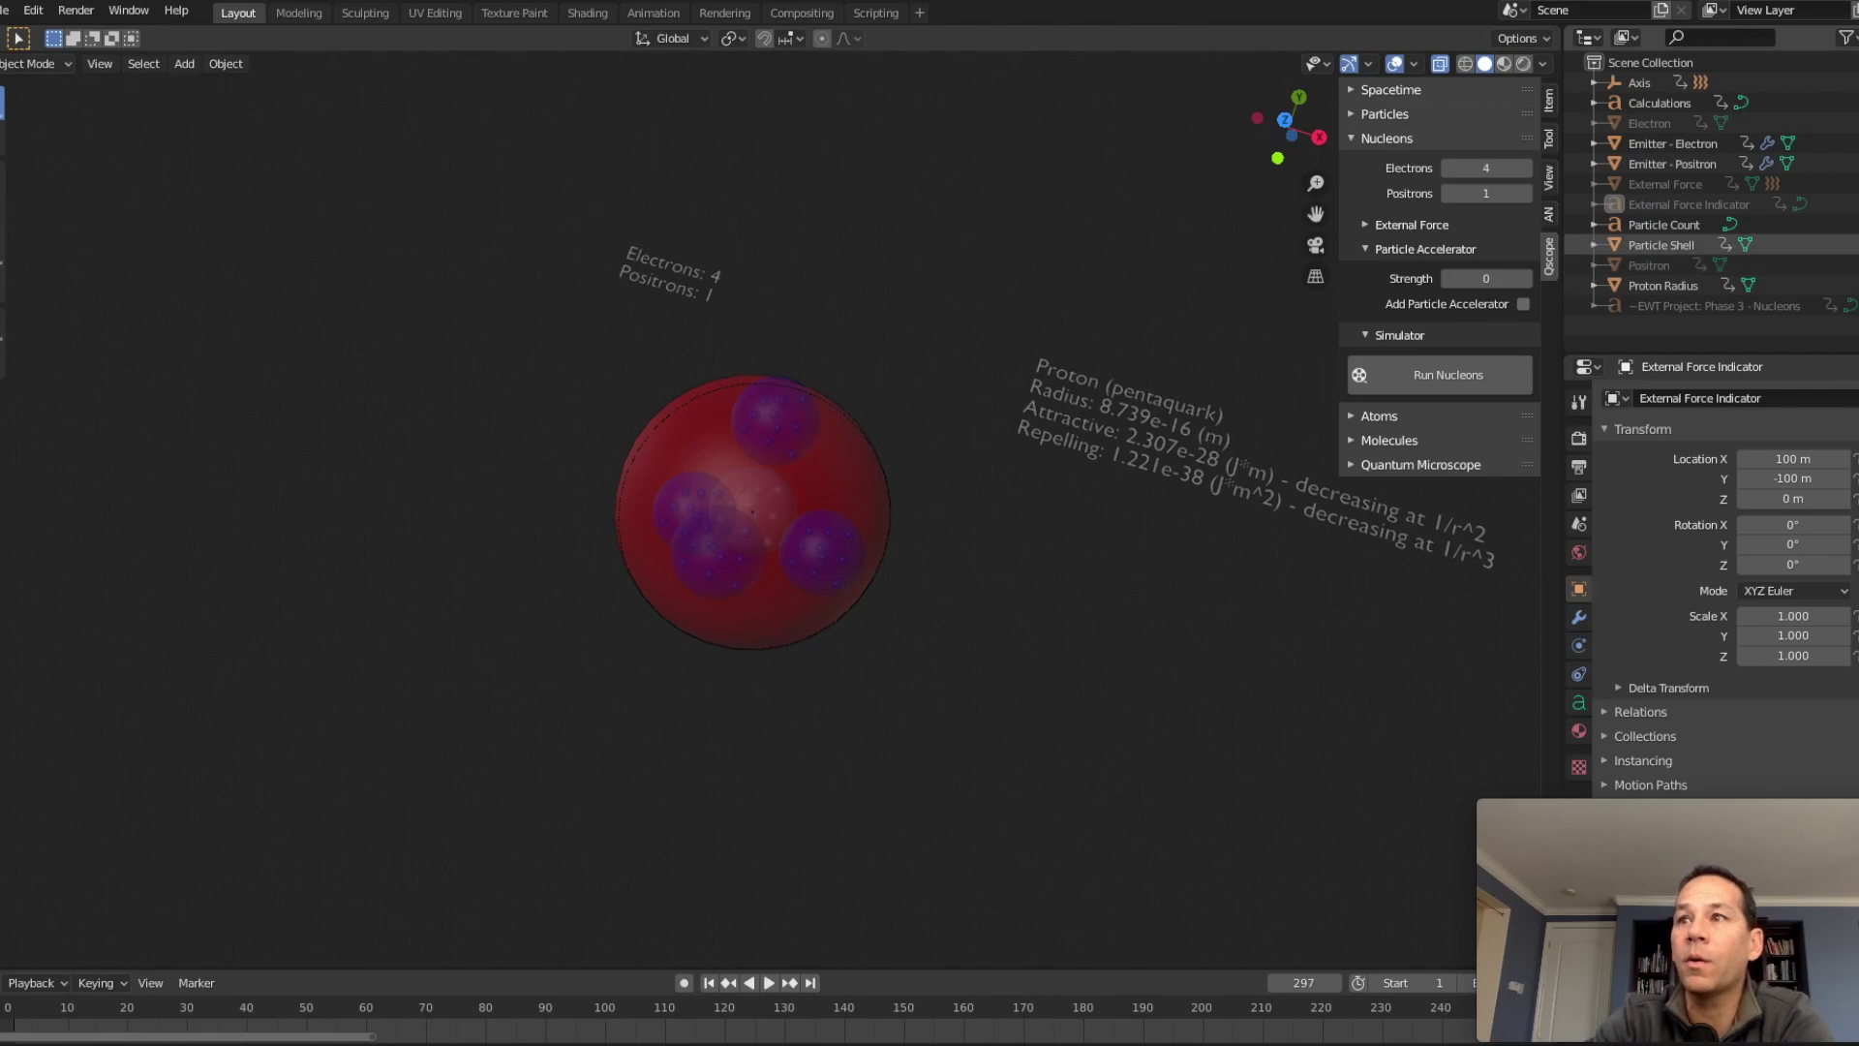
Hide the Particle Shell, disable X-Ray shading and resume the simulation playback.
click(1853, 245)
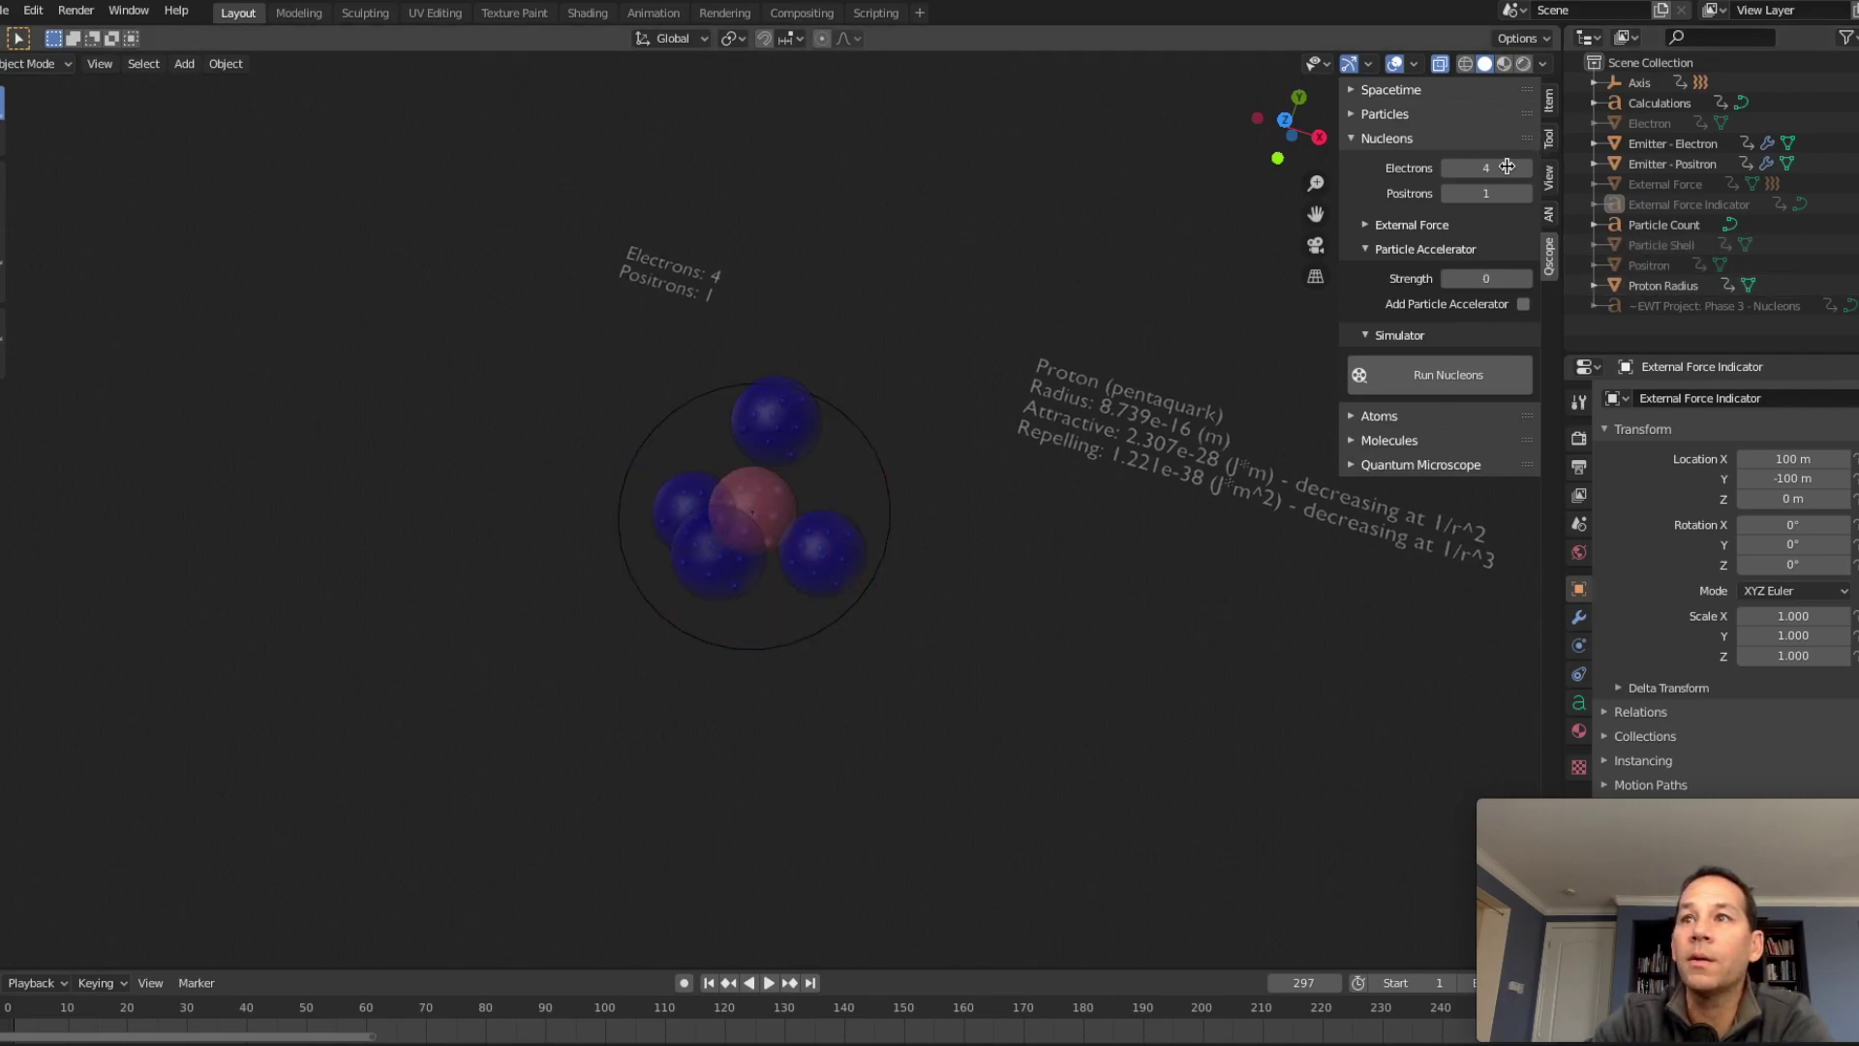
click(1543, 64)
click(1431, 473)
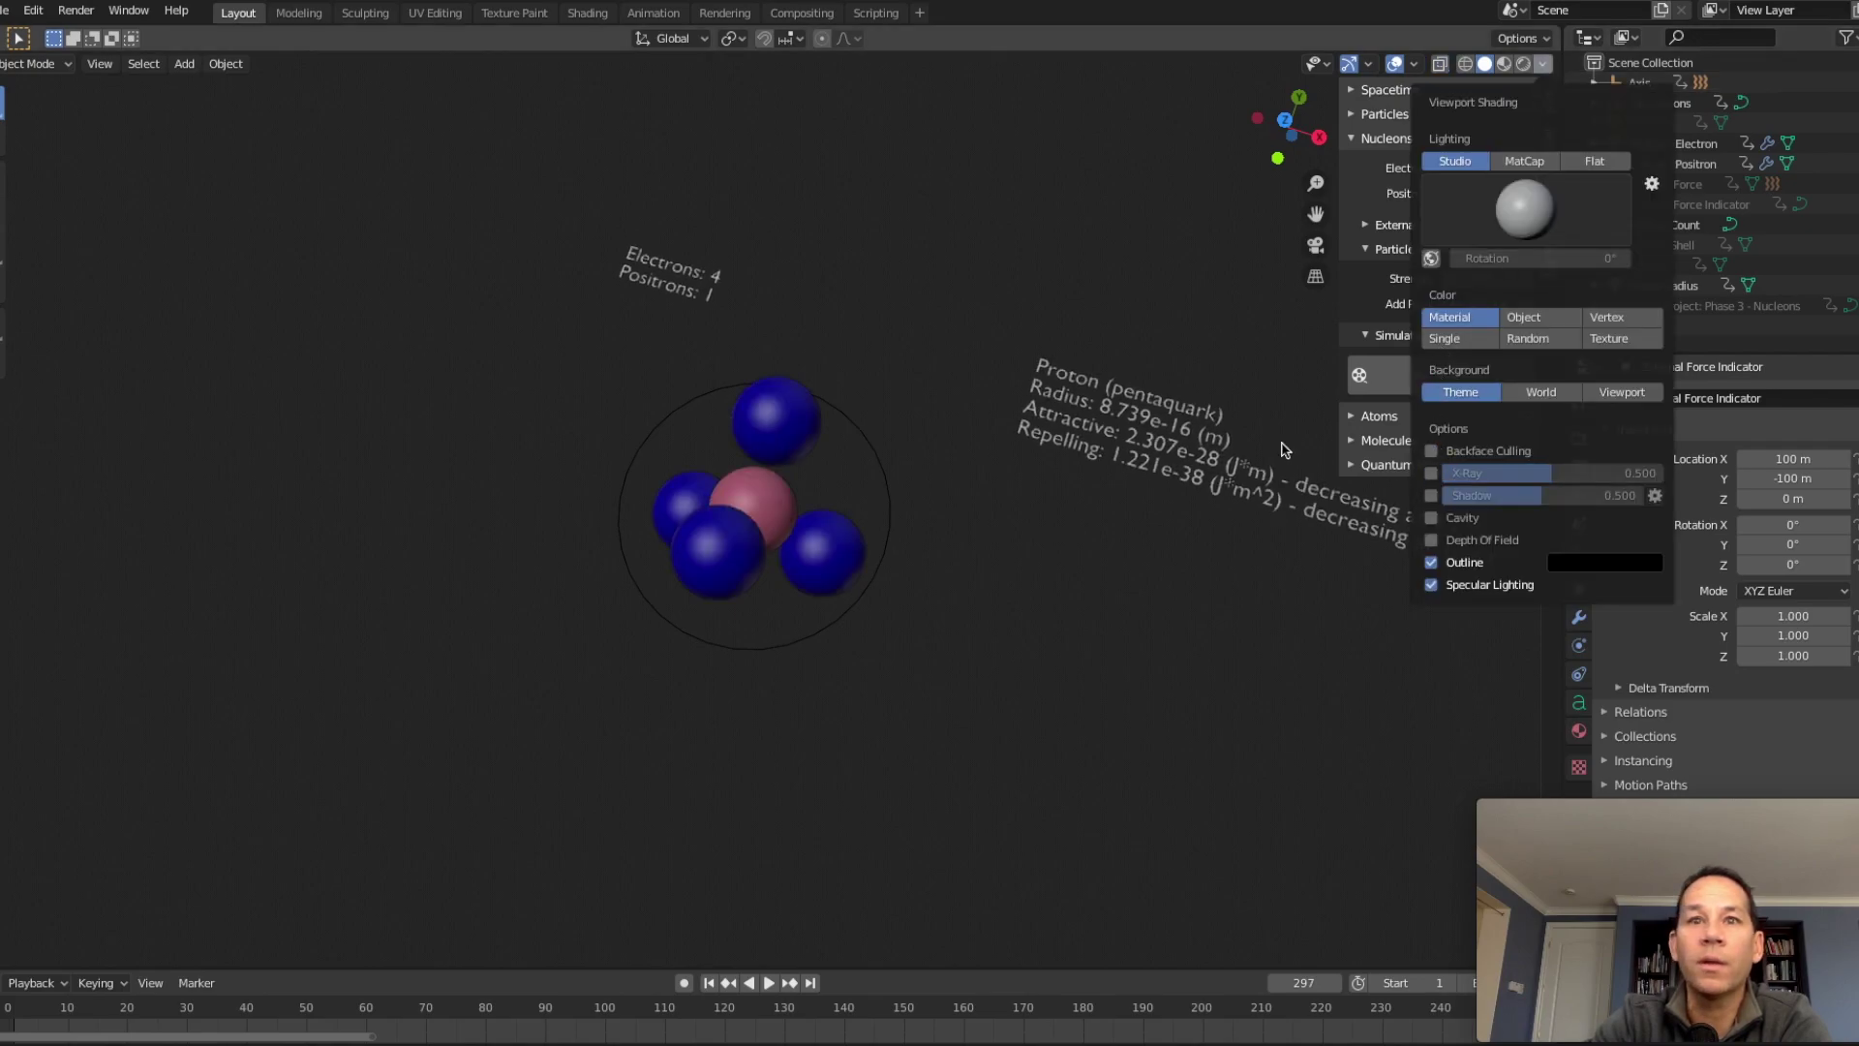
key(space)
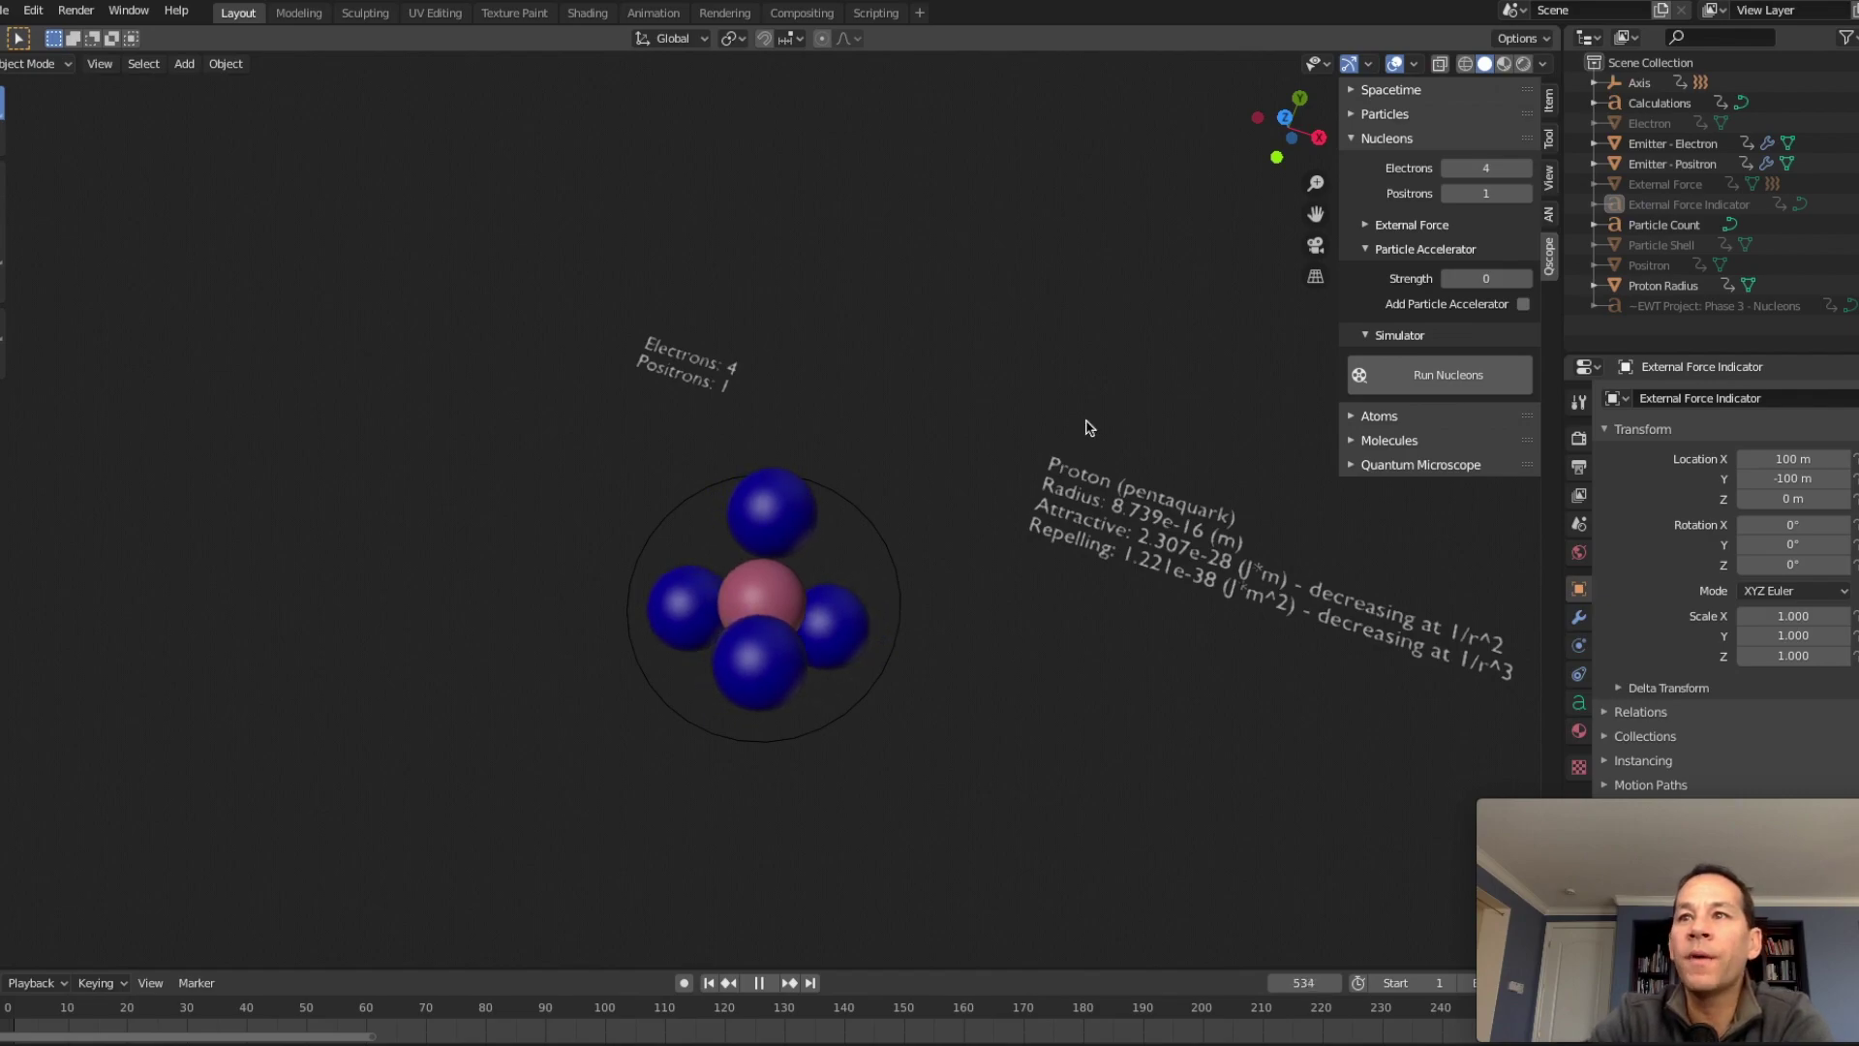
Reduce the electron count to 3 and then to 1, and rerun the nucleon simulation with 1 positron.
click(1448, 170)
click(1448, 169)
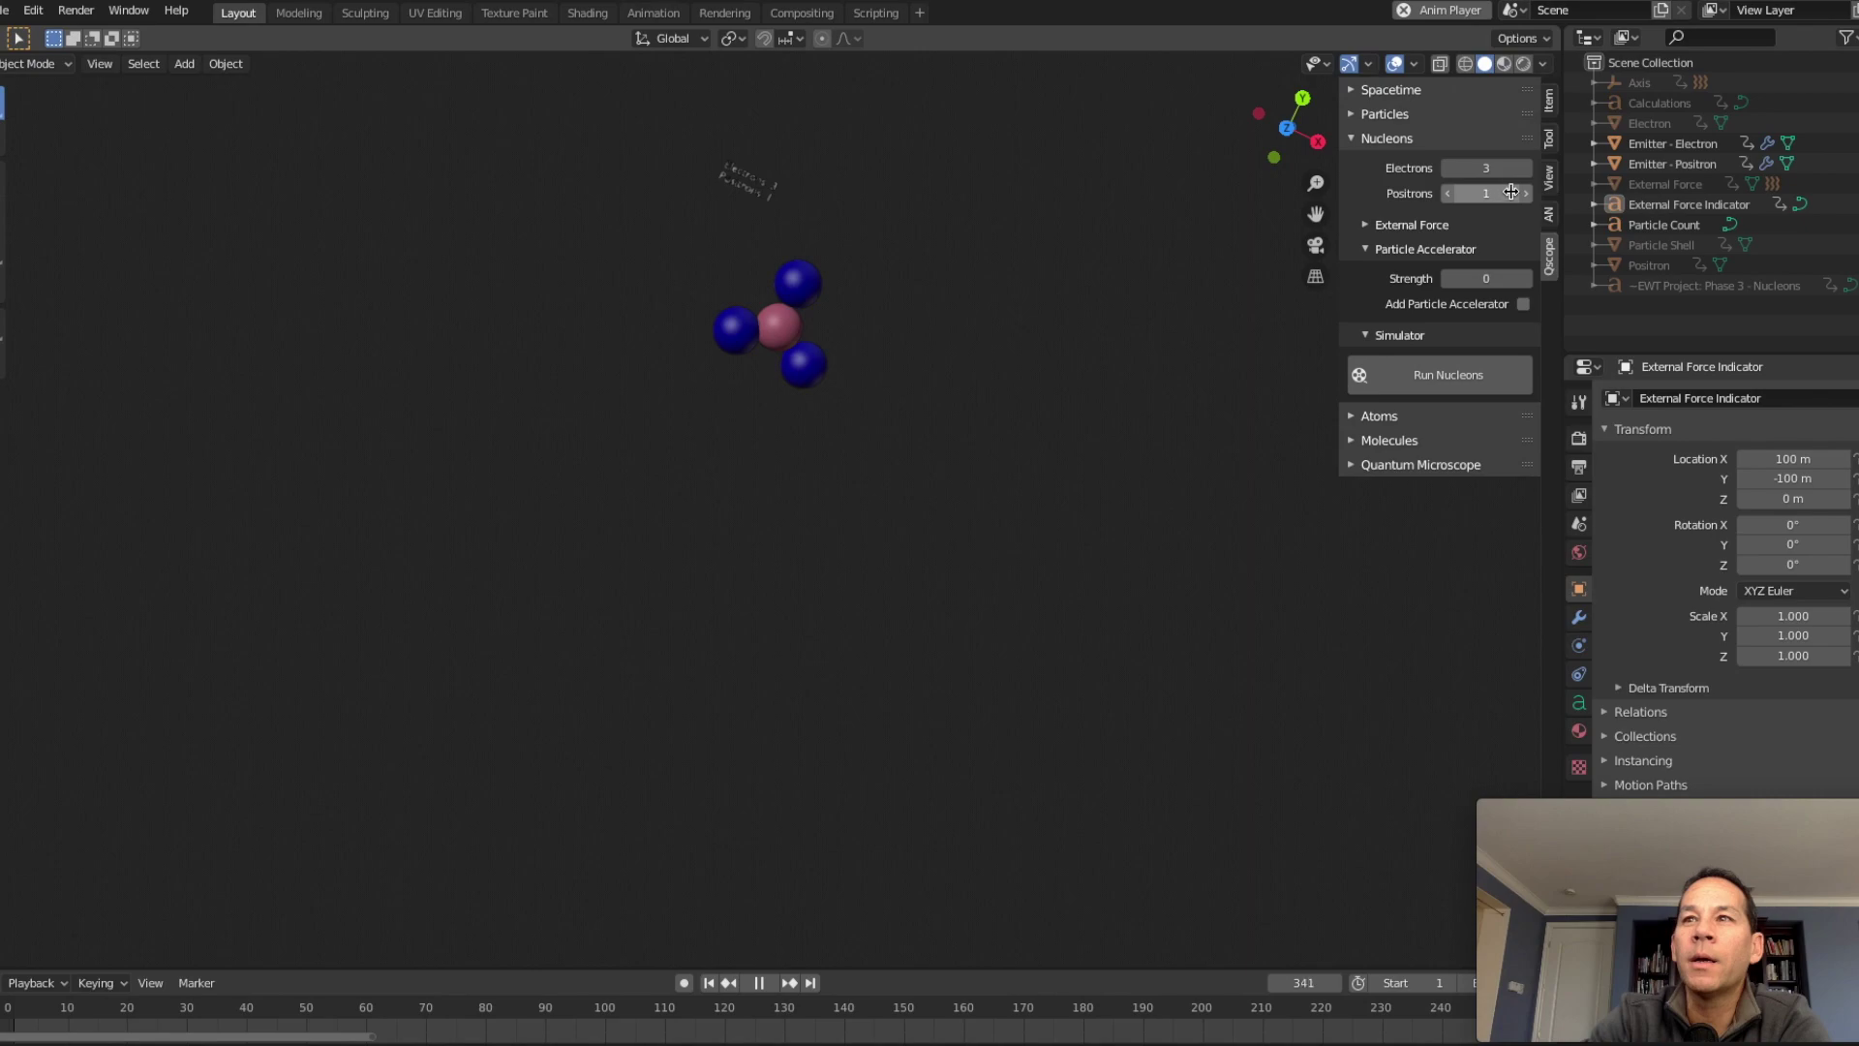
click(1448, 168)
click(1448, 168)
click(1449, 383)
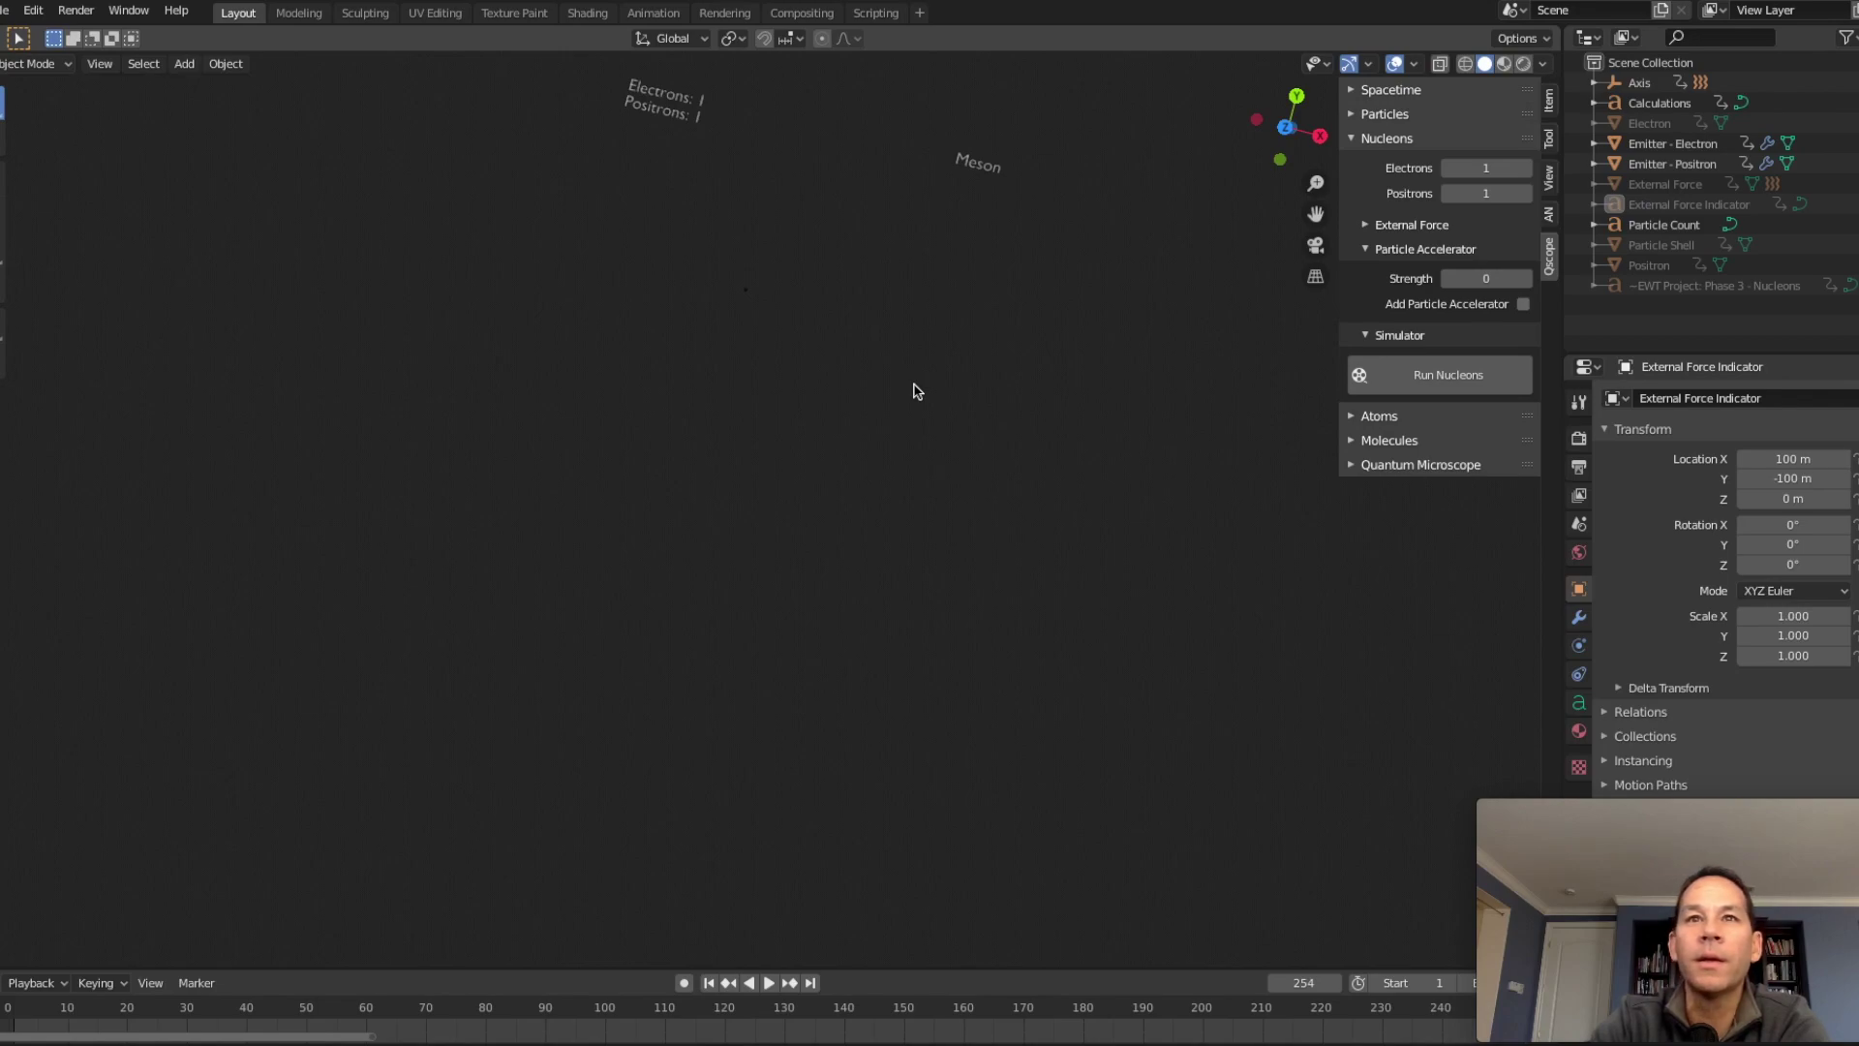
Play and pause the simulation of one electron and one positron to examine how the pair moves.
scroll(1029, 370, down, 6)
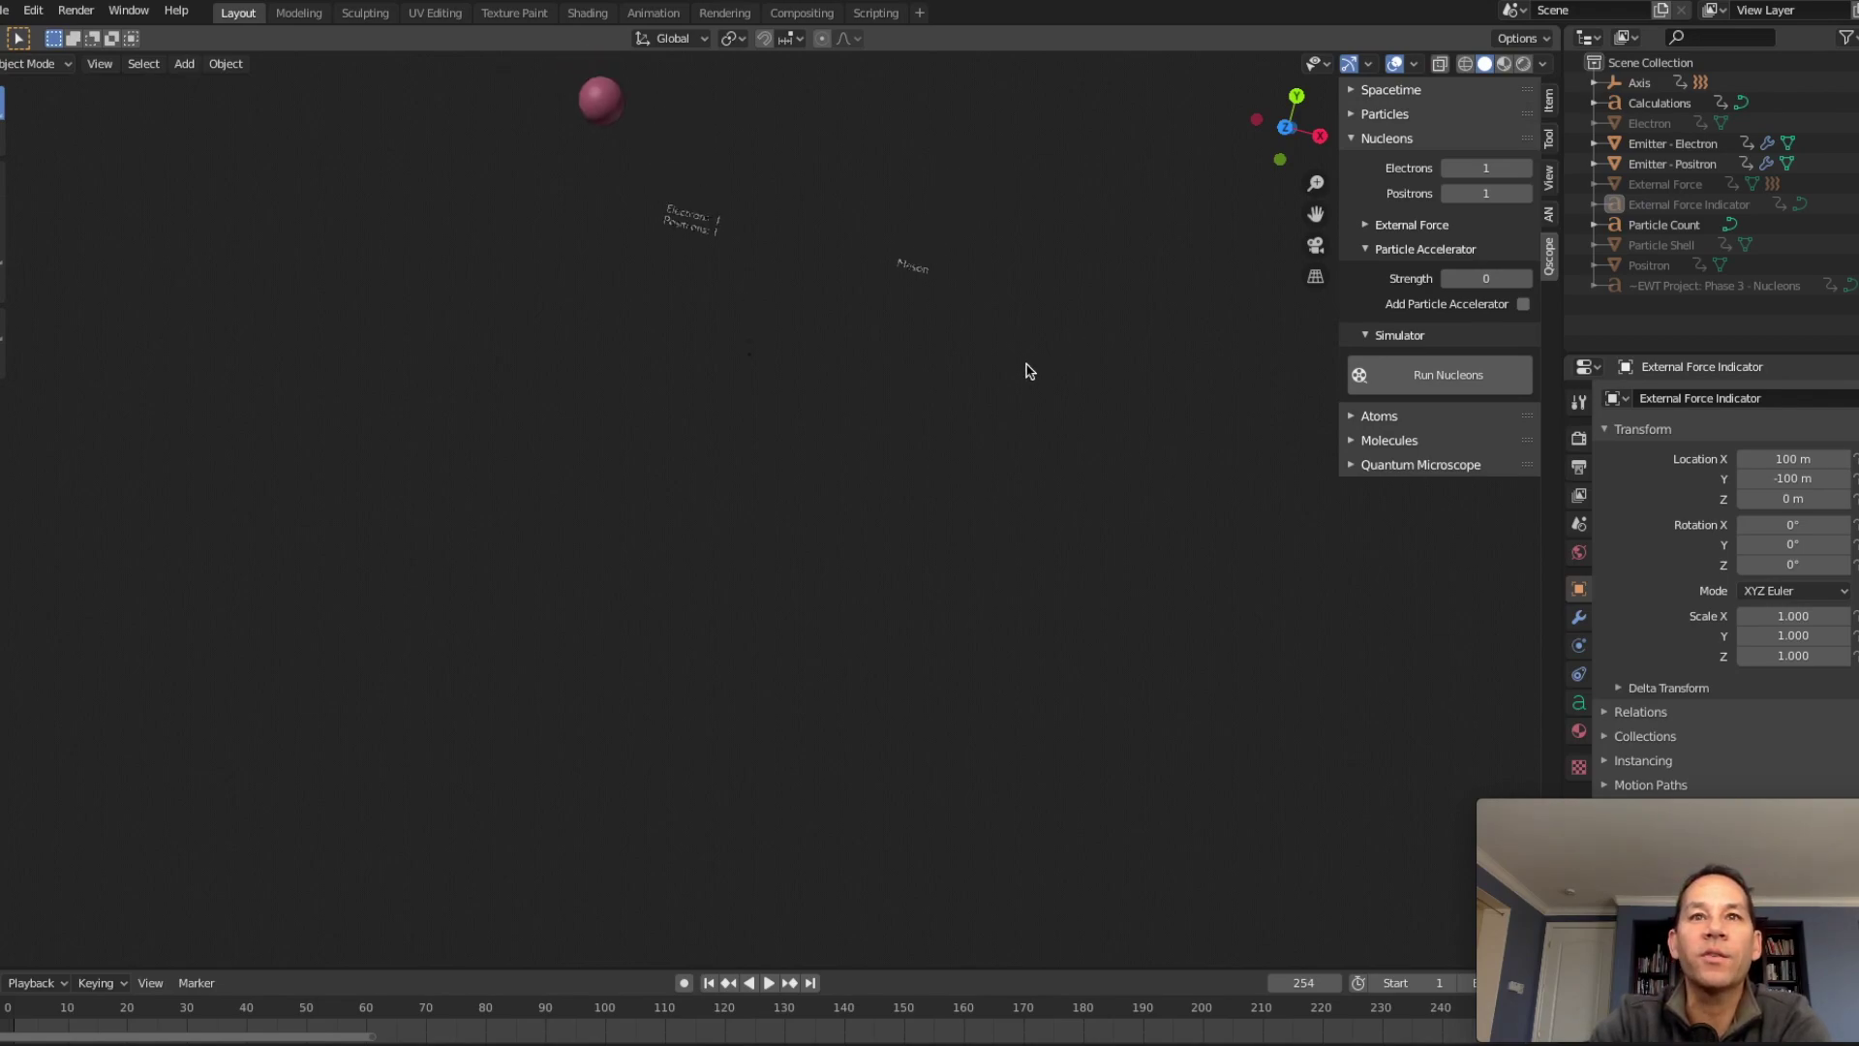
key(space)
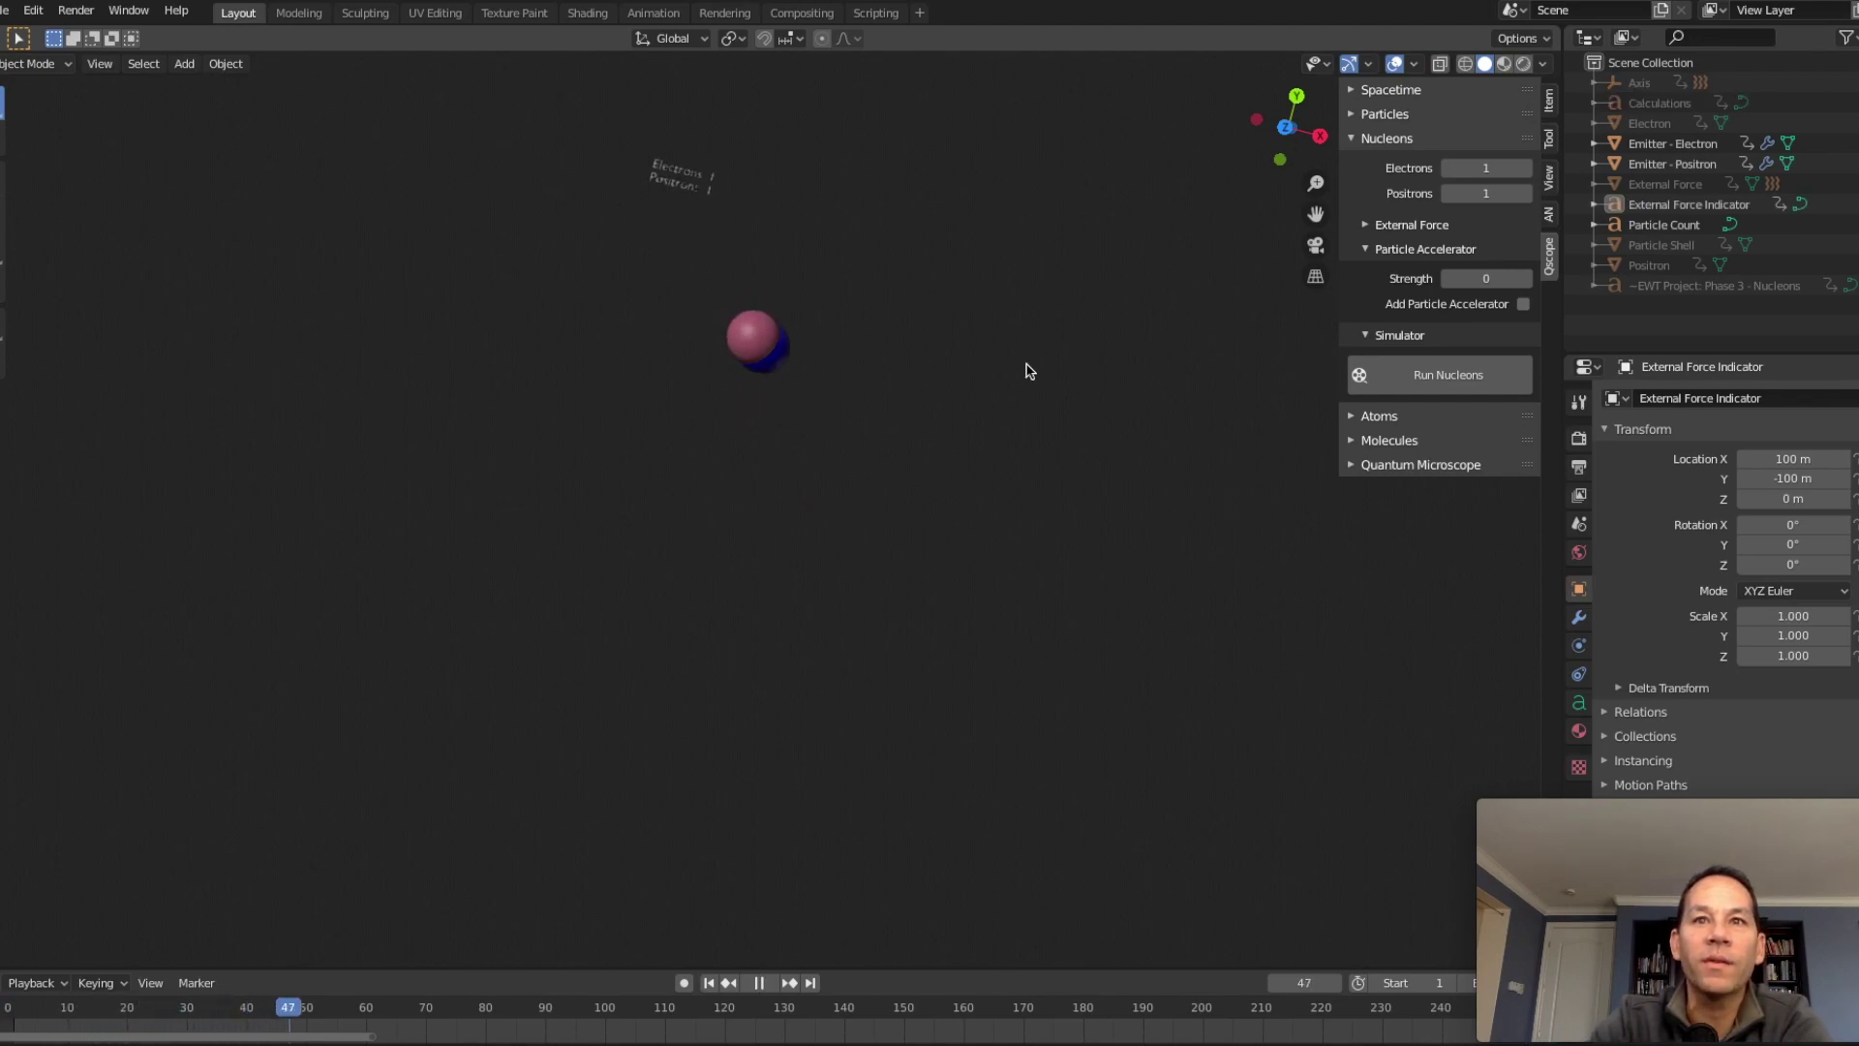
key(space)
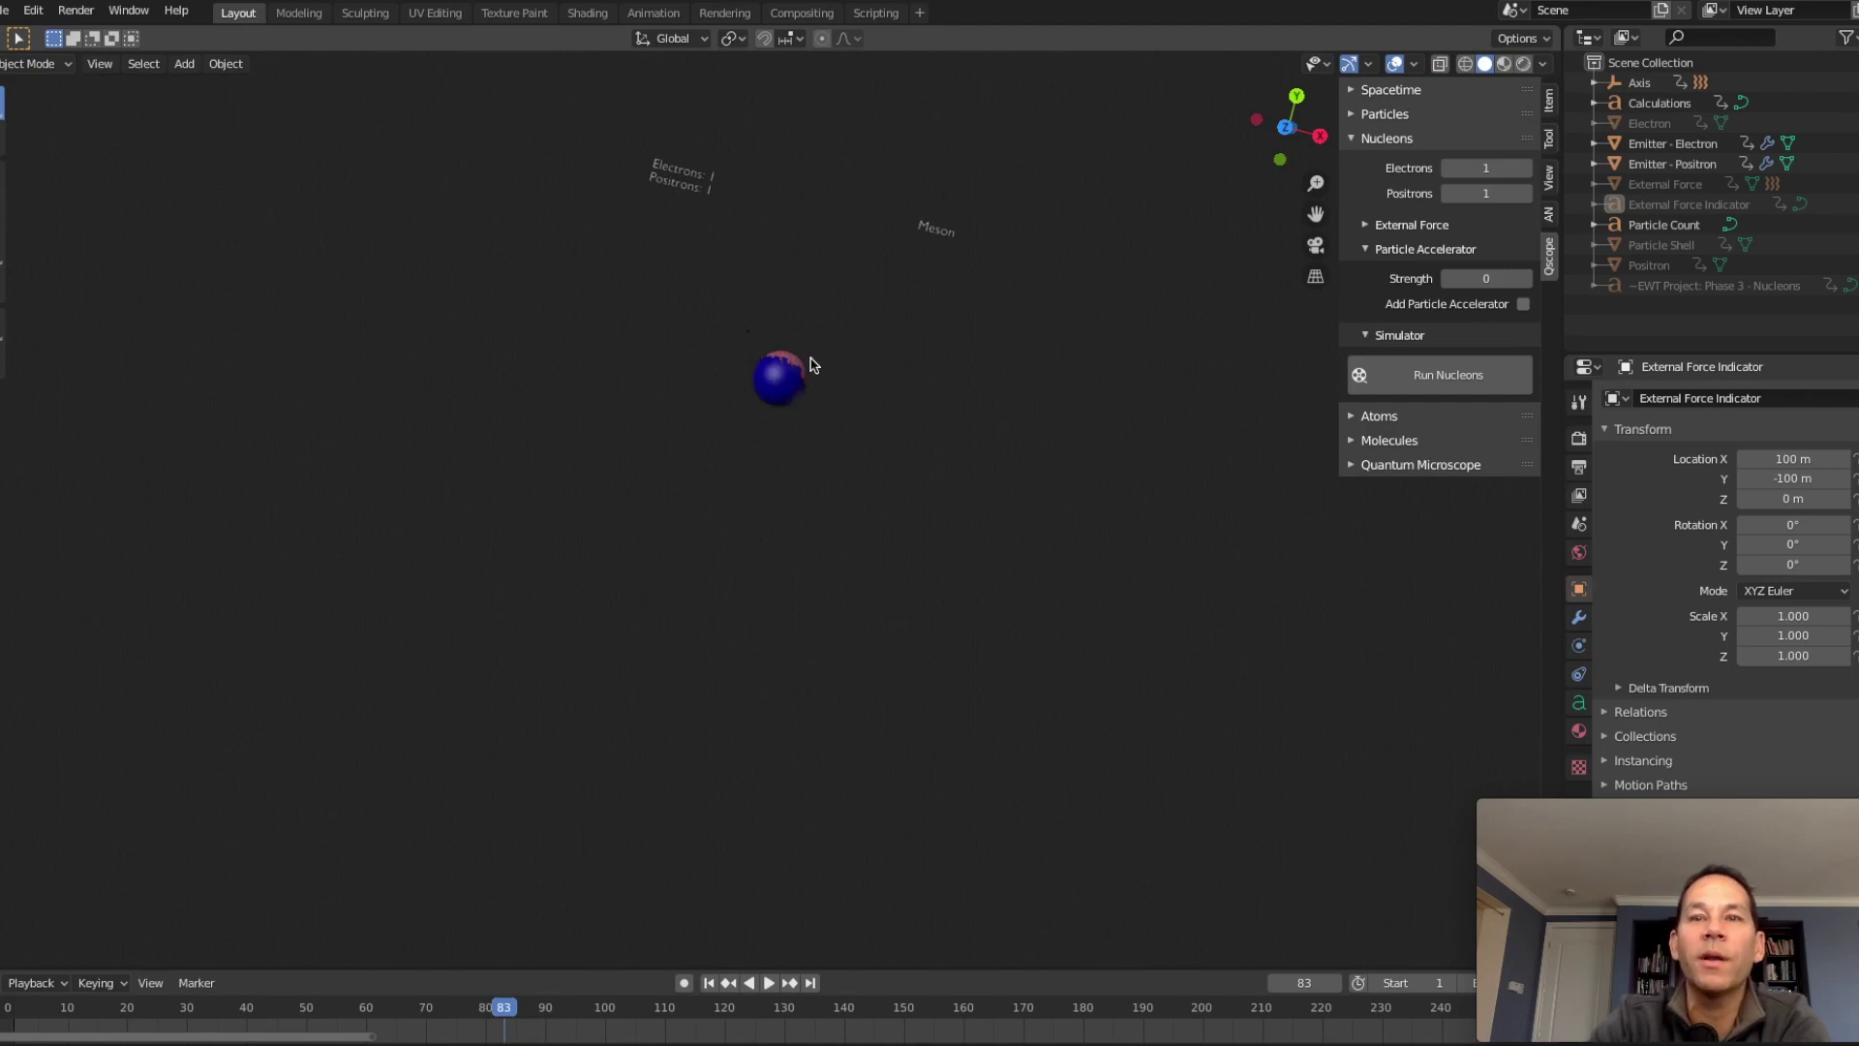
key(space)
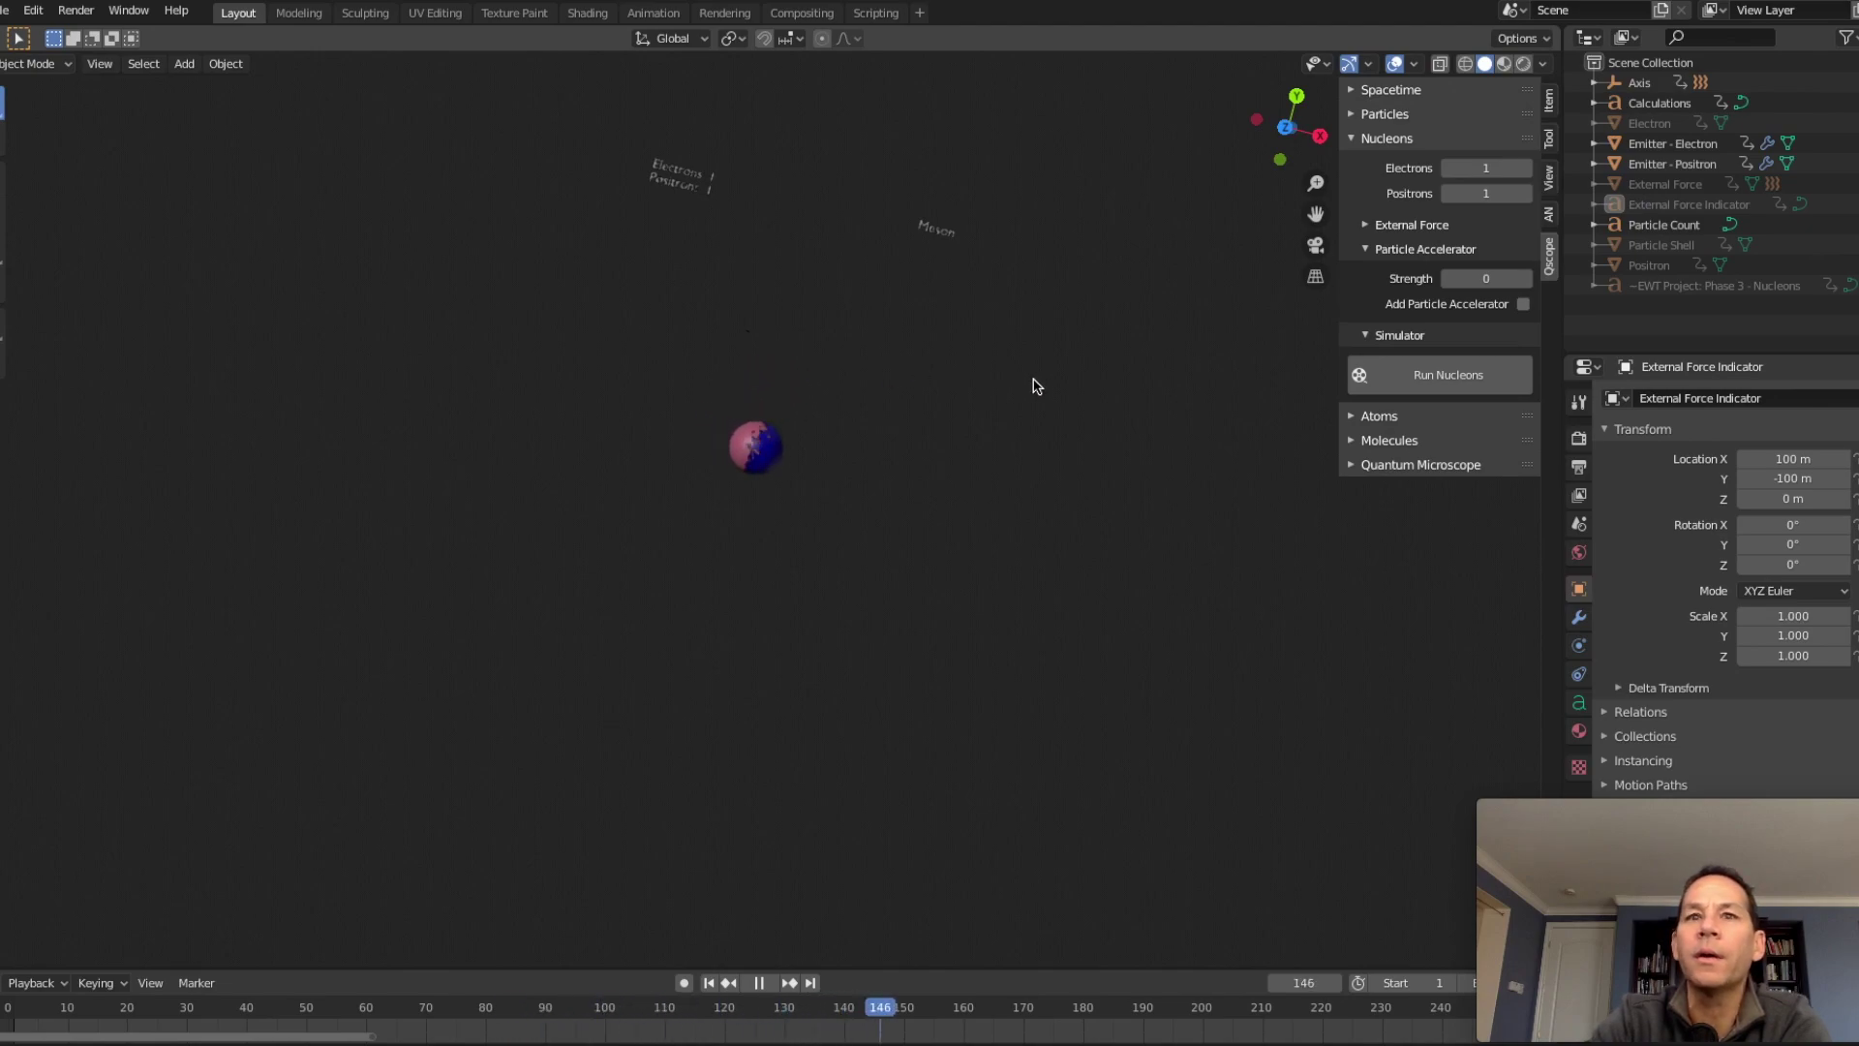
key(space)
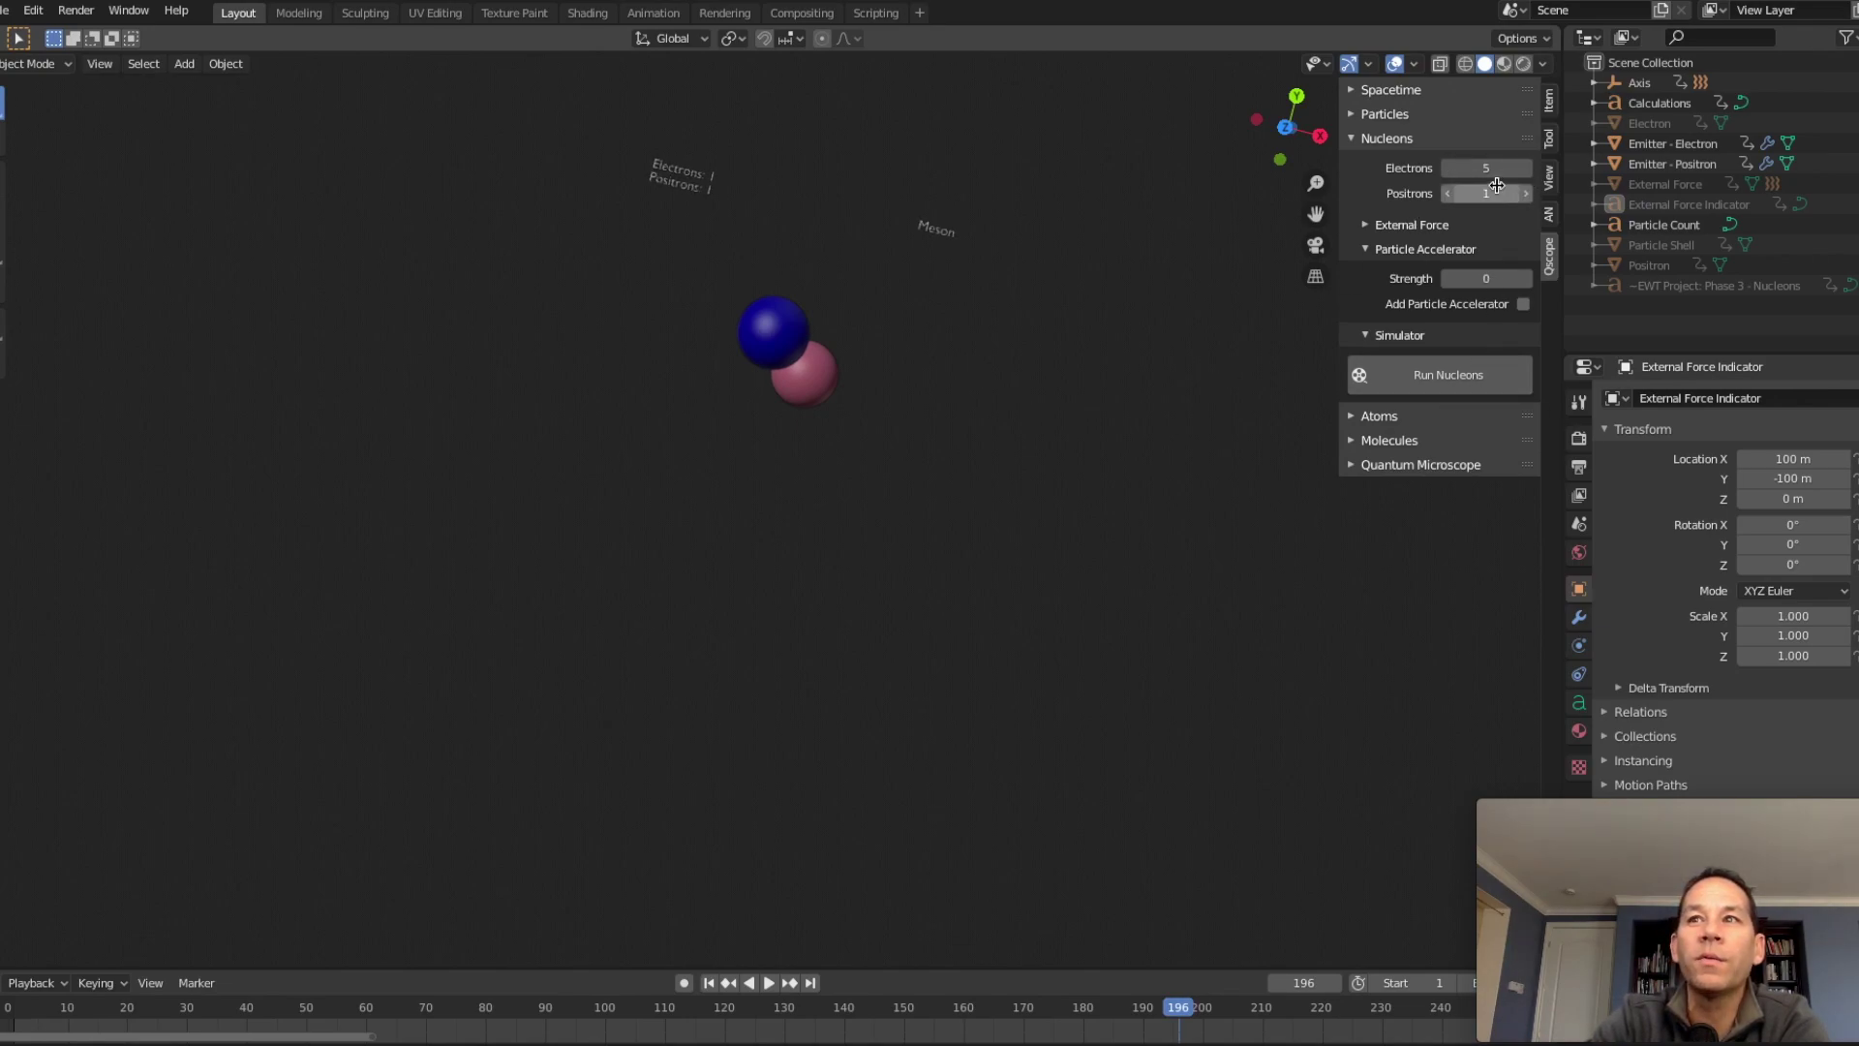
Run the nucleon simulation with 5 electrons and 1 positron, pausing and resuming playback to examine the central particle.
click(1469, 377)
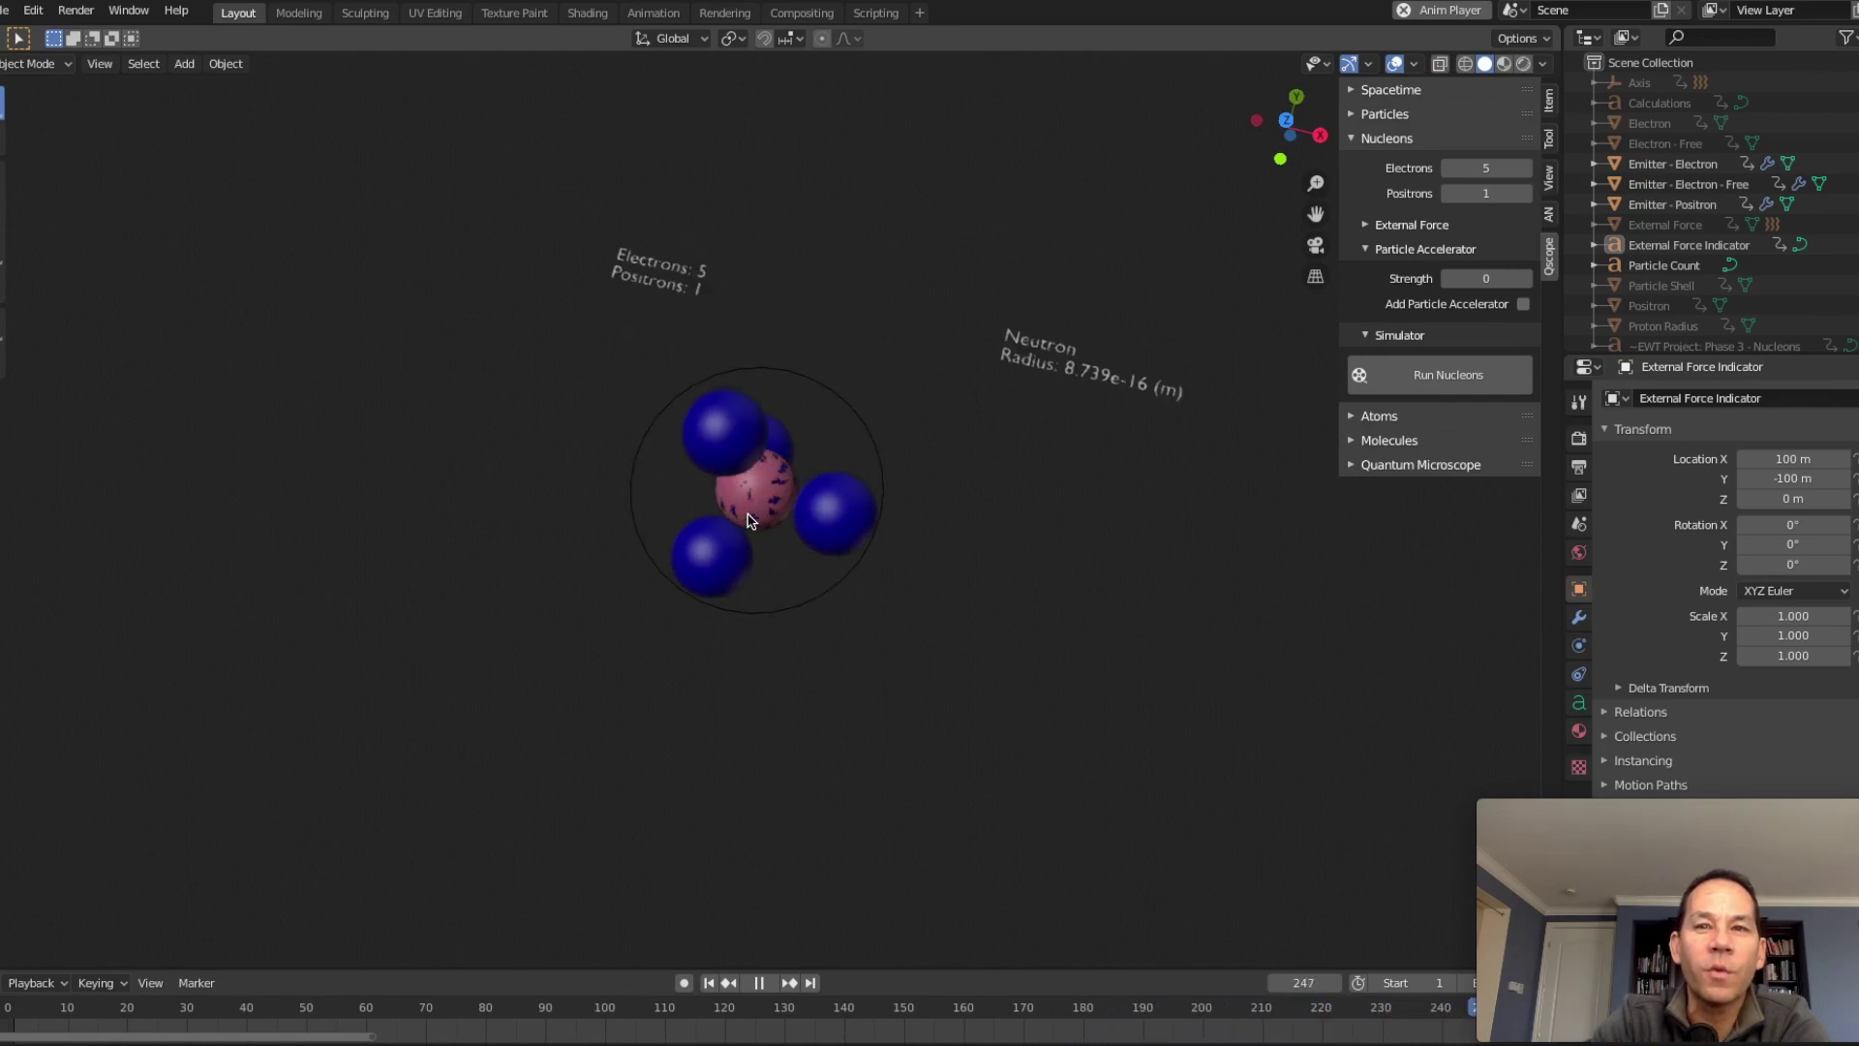
key(space)
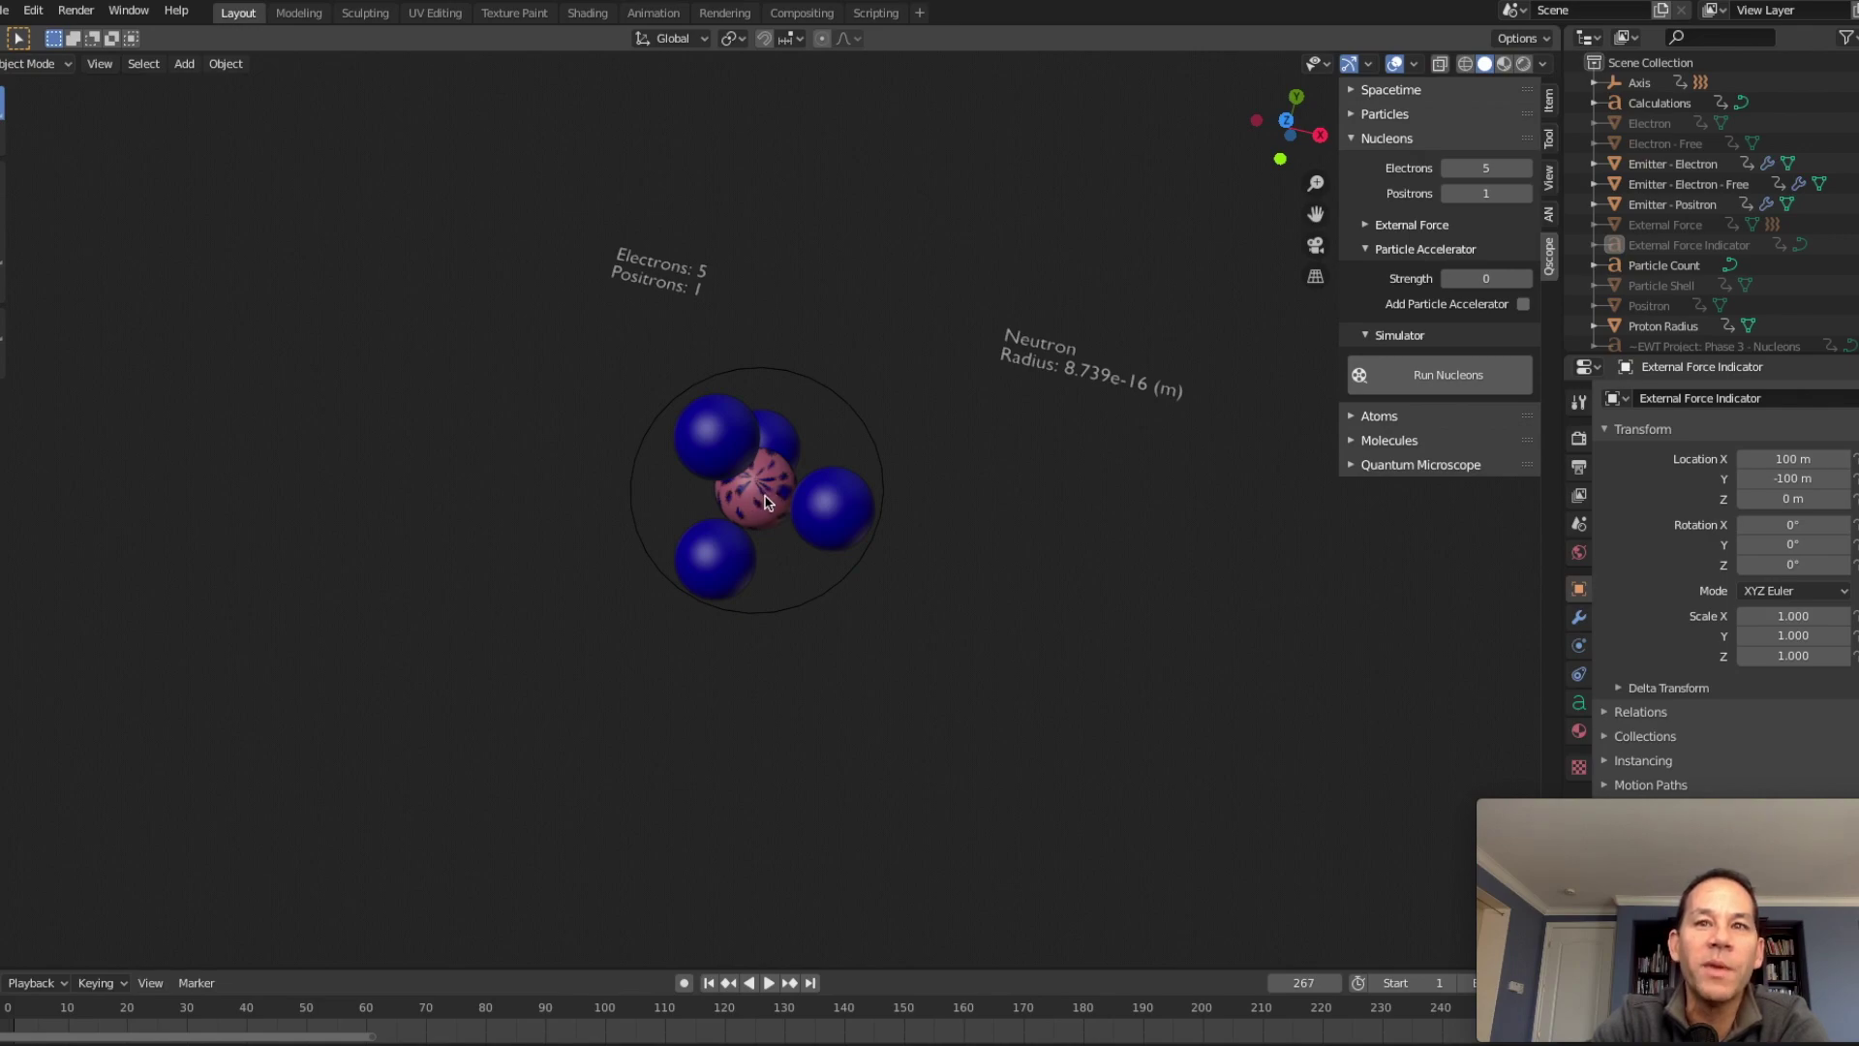
key(space)
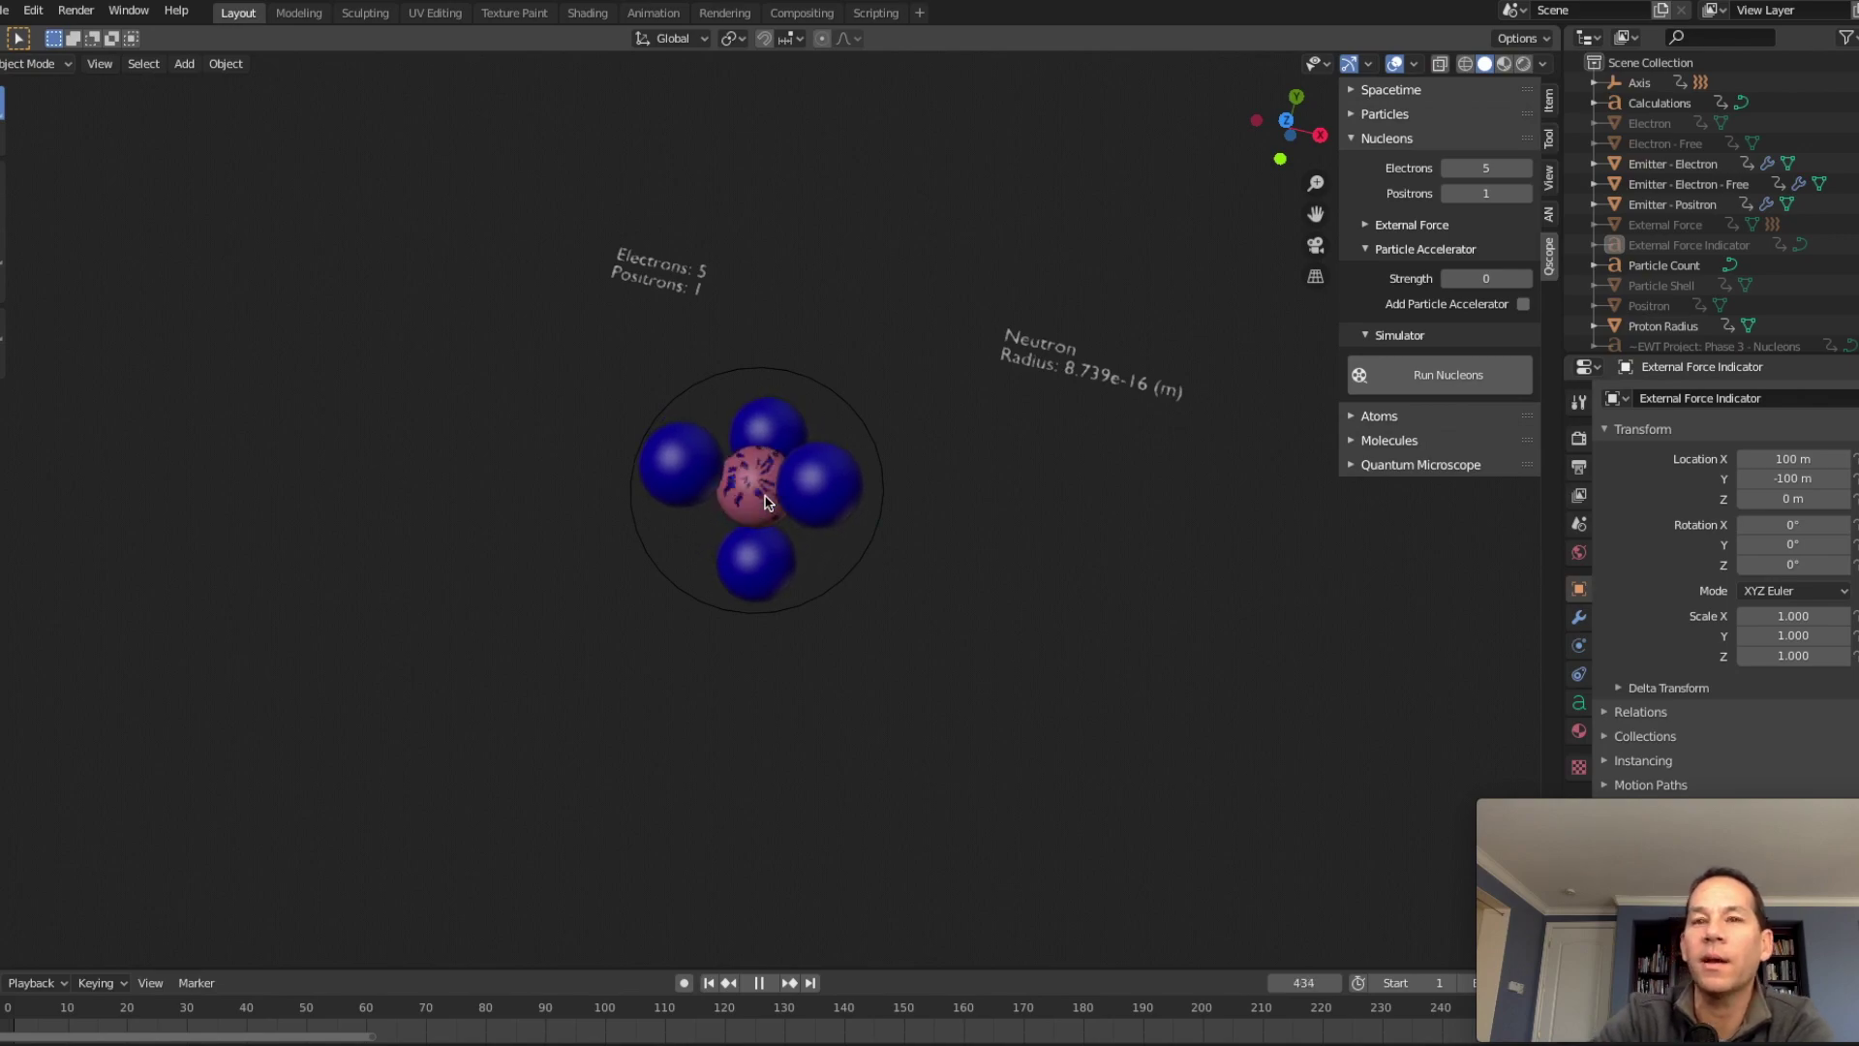
key(space)
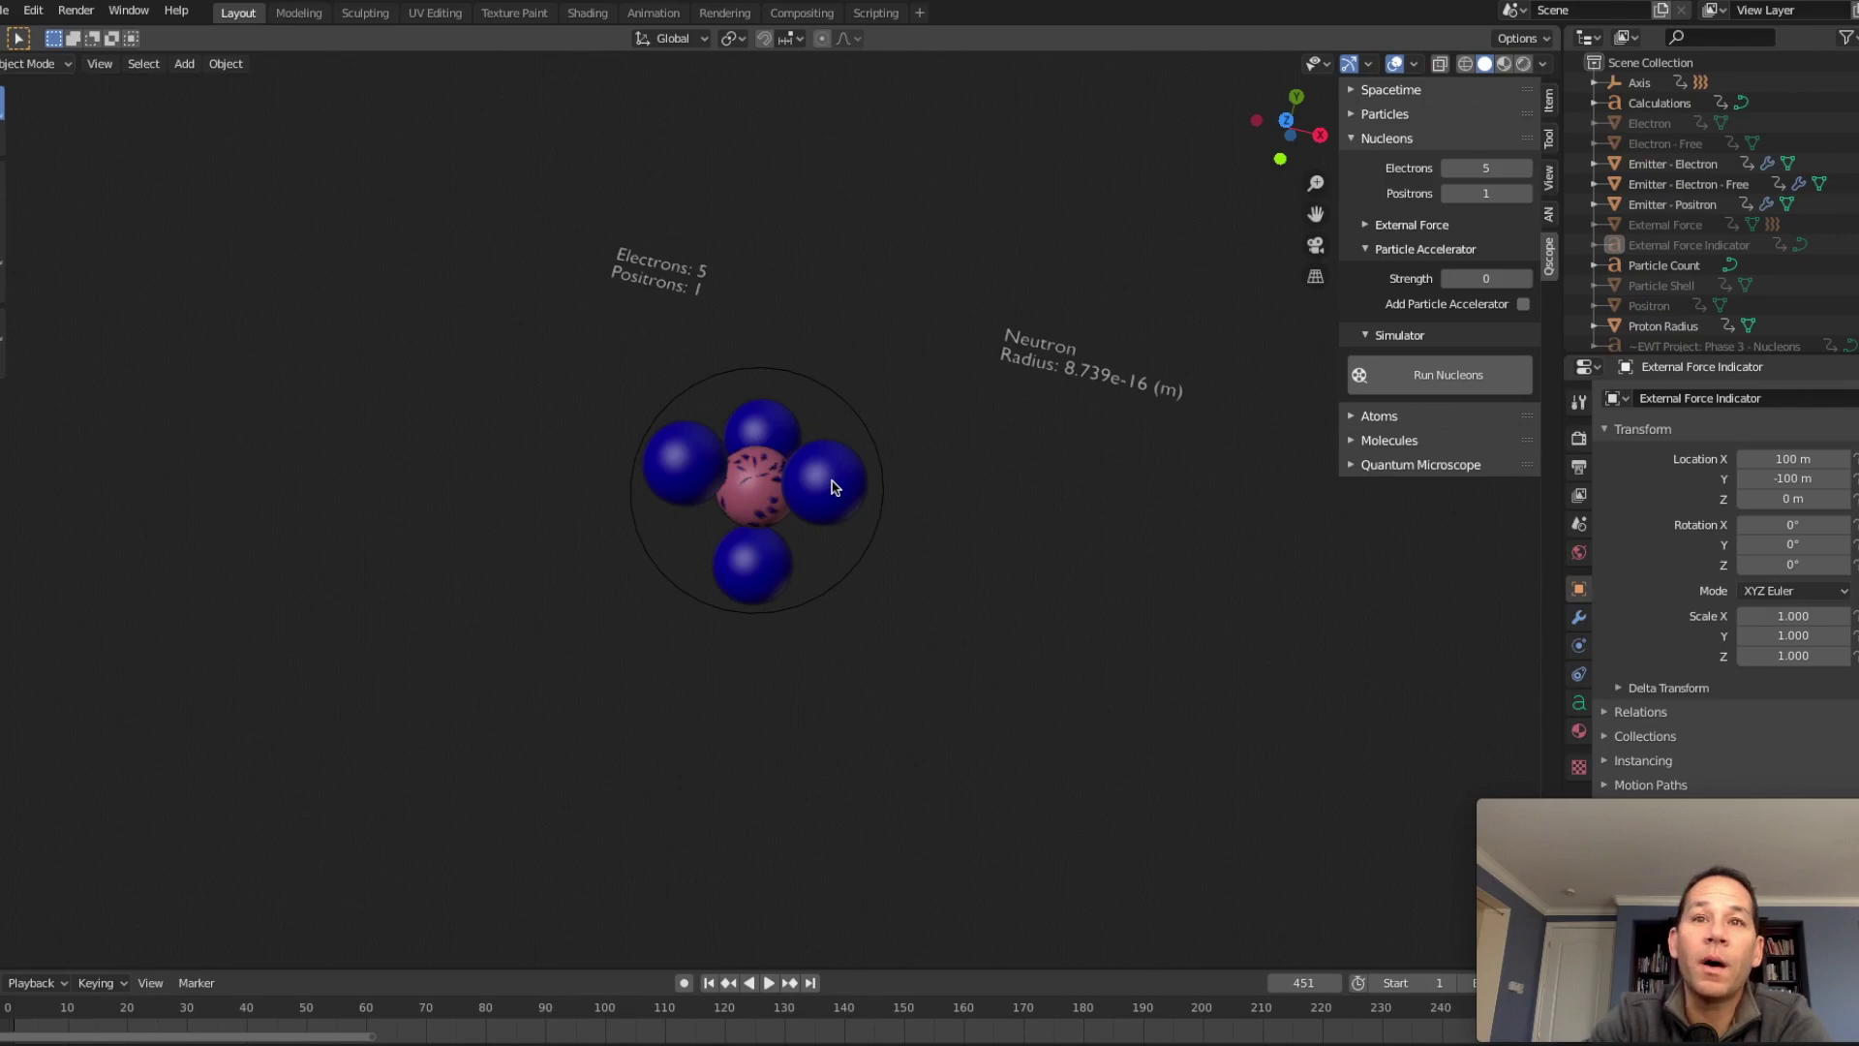
Set the electron count to 4 and rerun the nucleon simulation.
click(1447, 168)
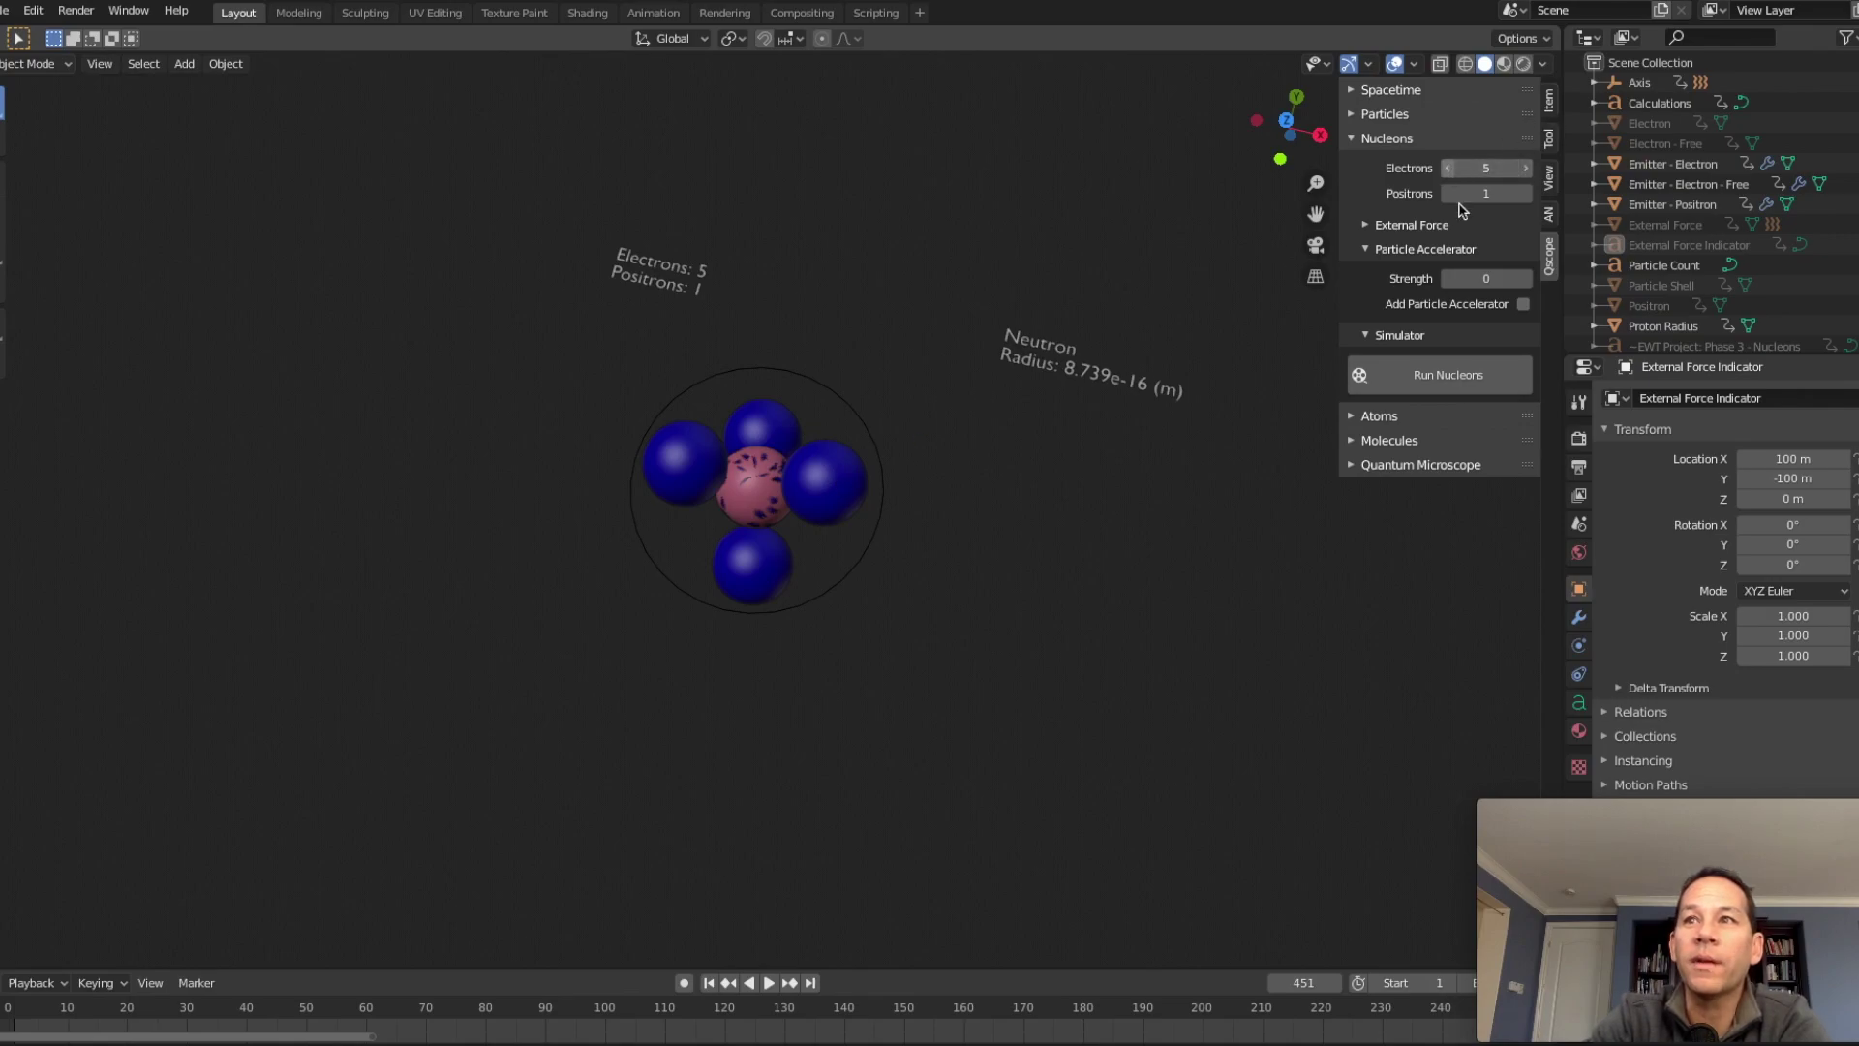
click(1449, 383)
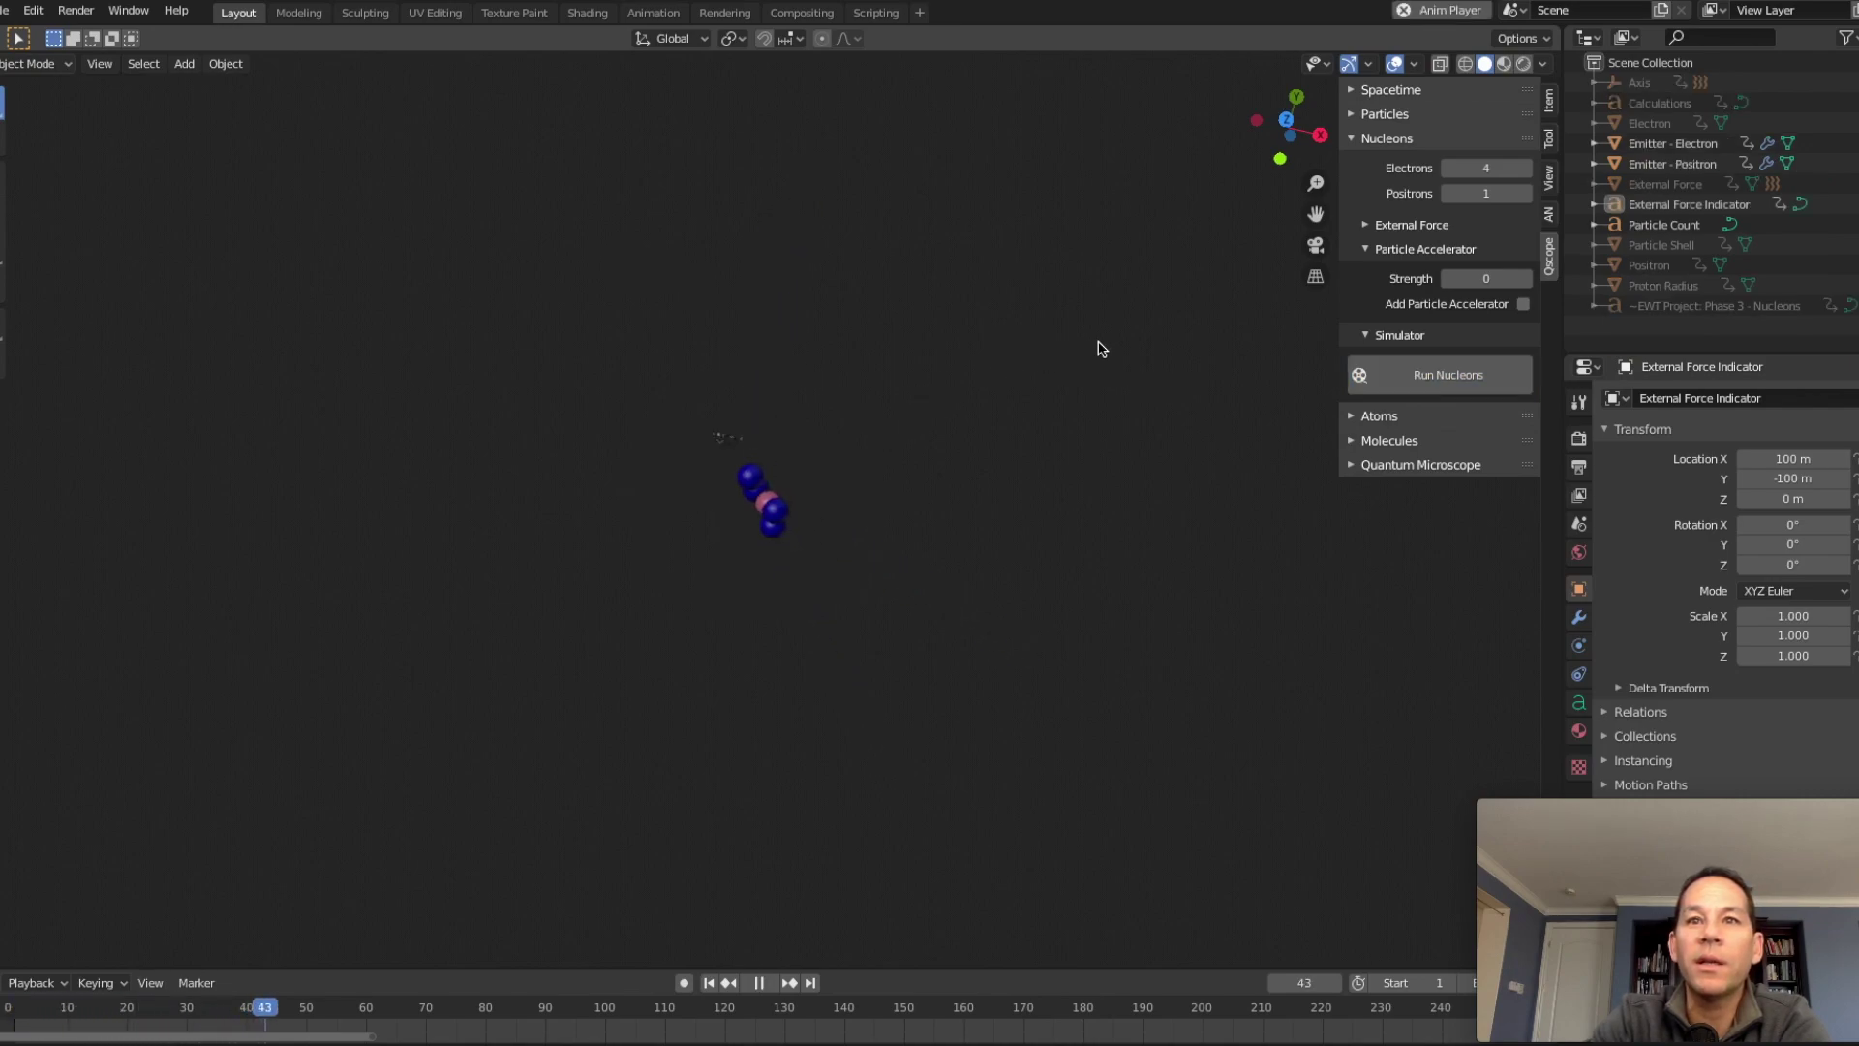
Set the electron count back to 5, rerun the nucleon simulation and view the particle group up close.
click(1527, 169)
click(1431, 392)
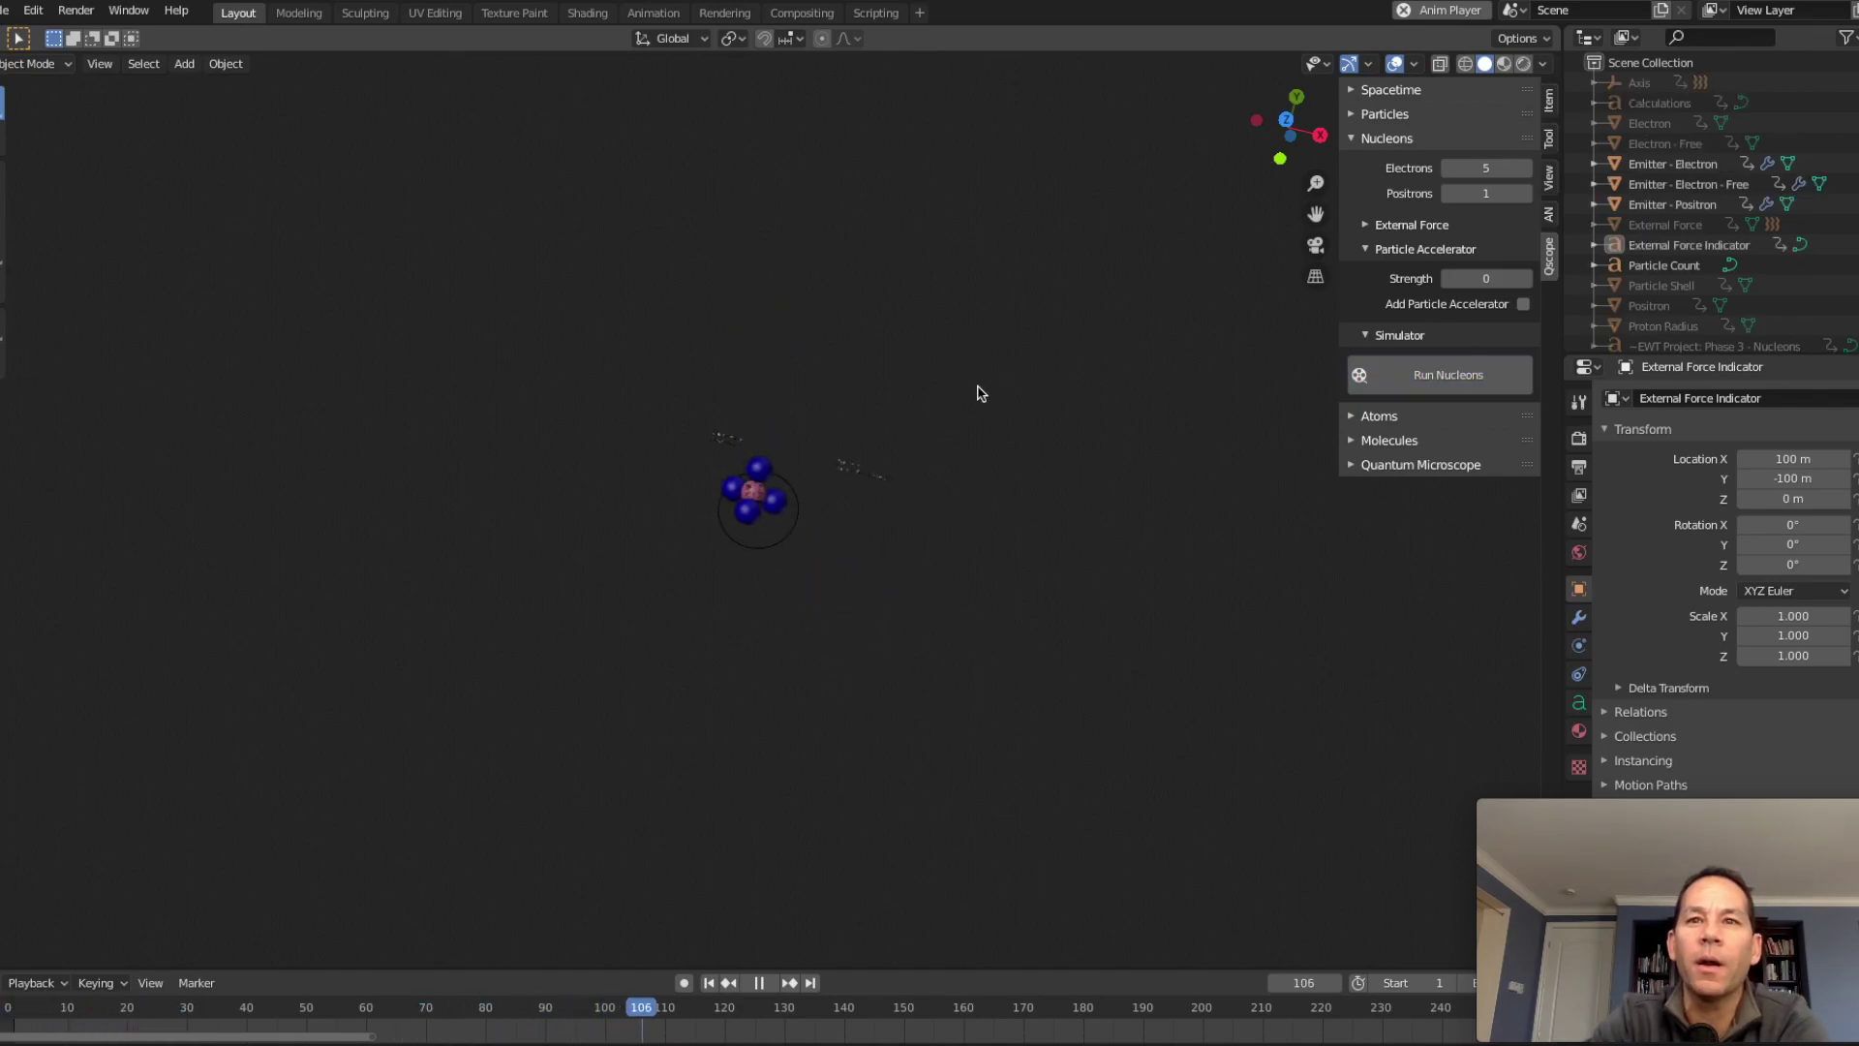
scroll(1029, 390, up, 5)
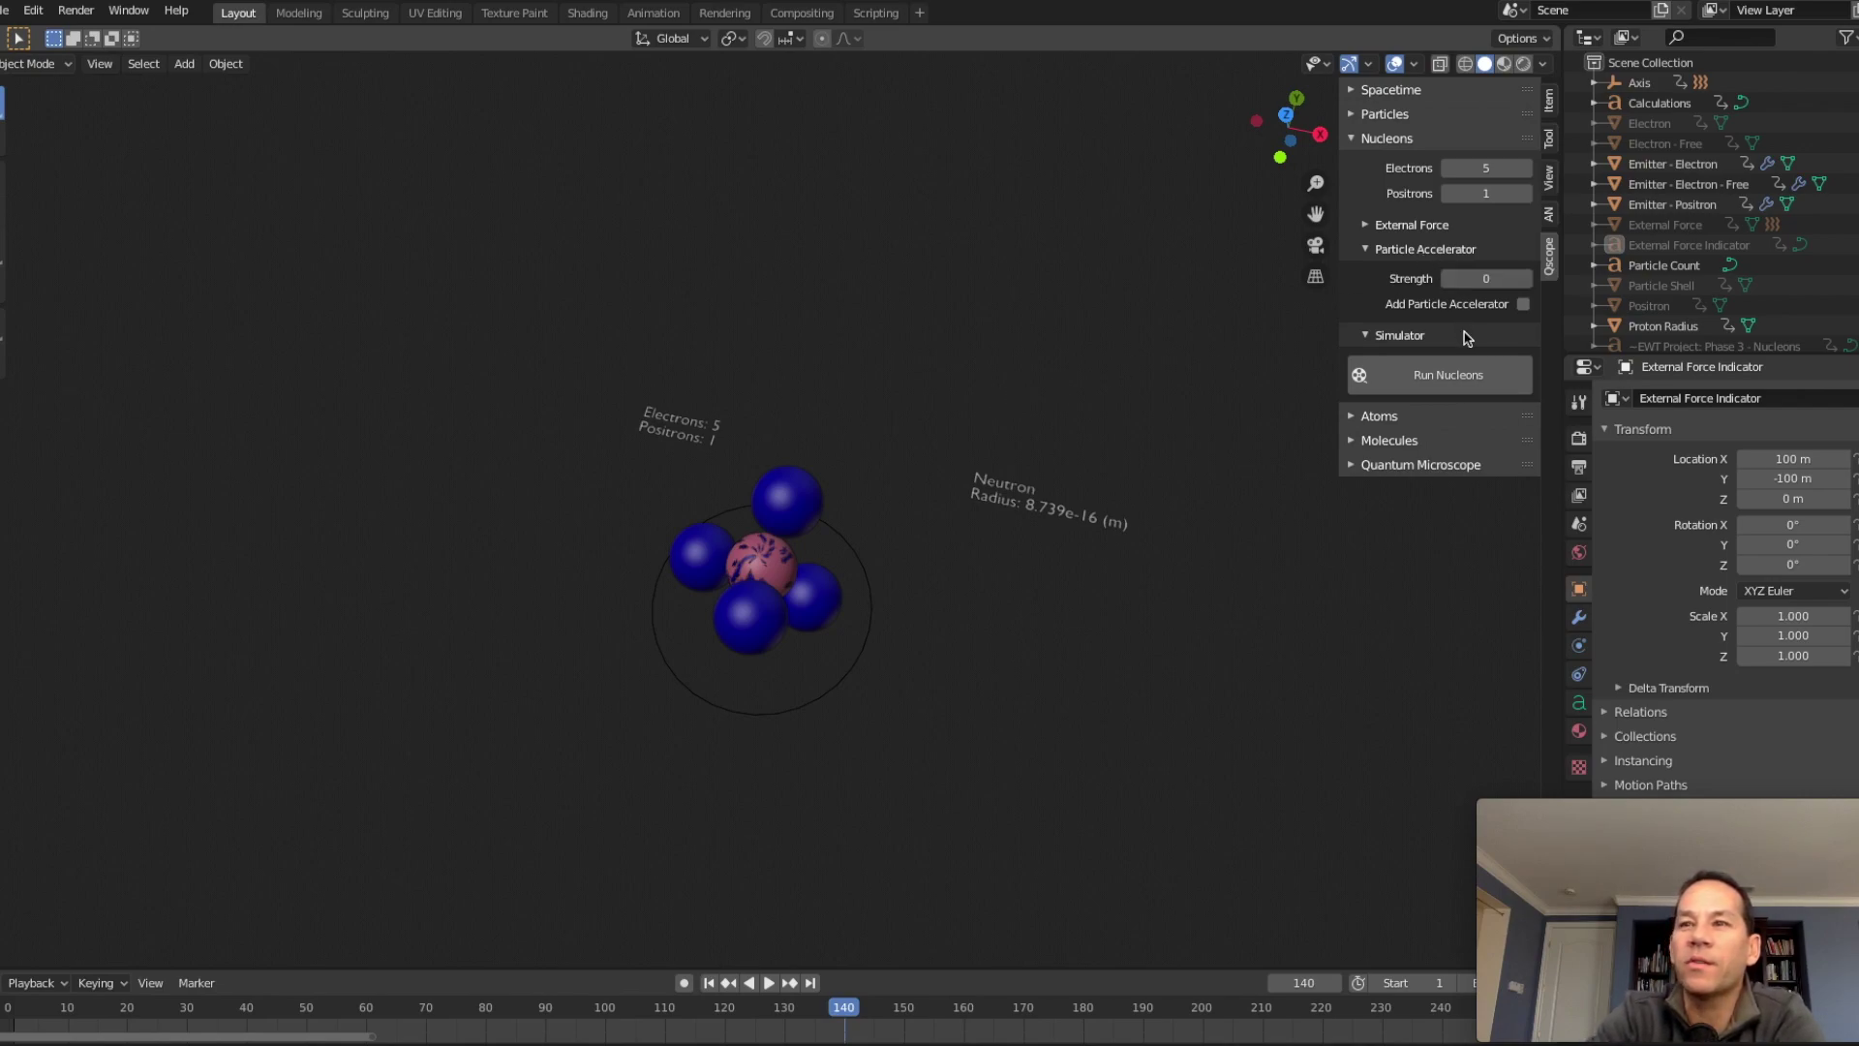
Add the particle accelerator with strength 100 and play its collision with the 5-electron, 1-positron nucleon, pausing after the impact.
click(1523, 306)
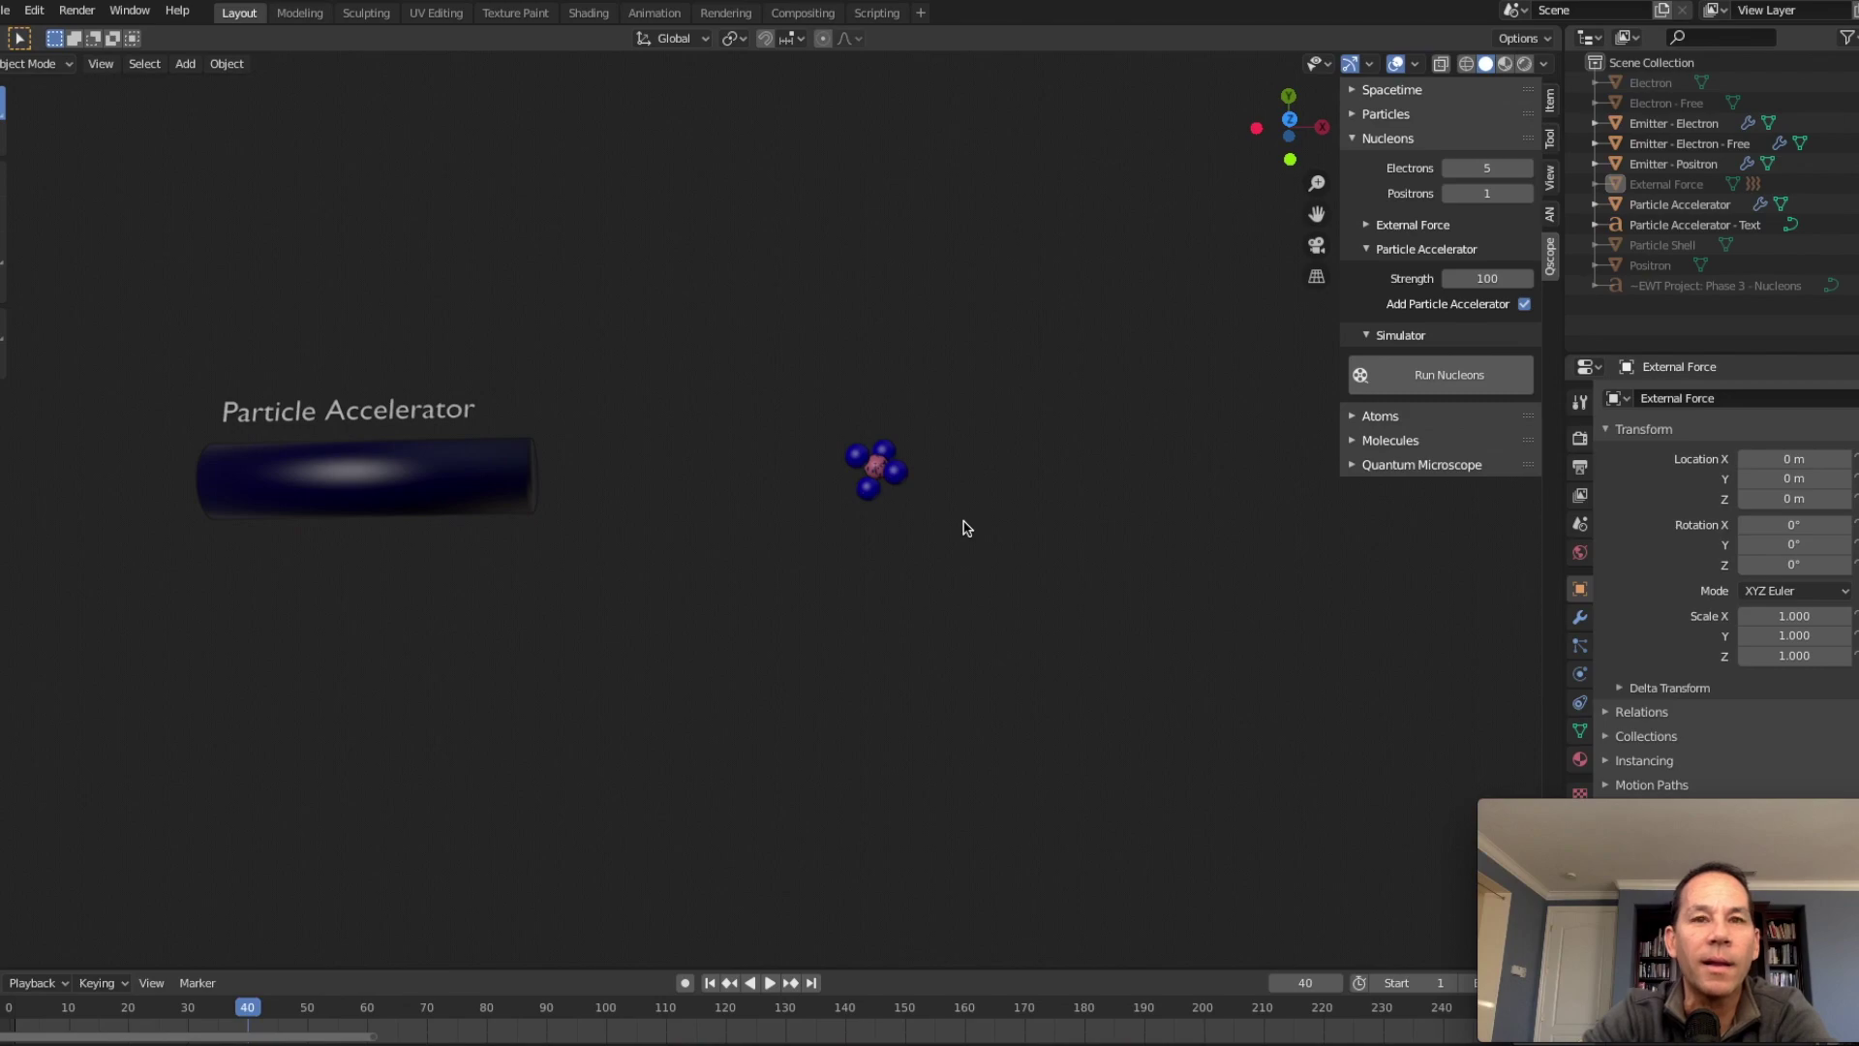
key(space)
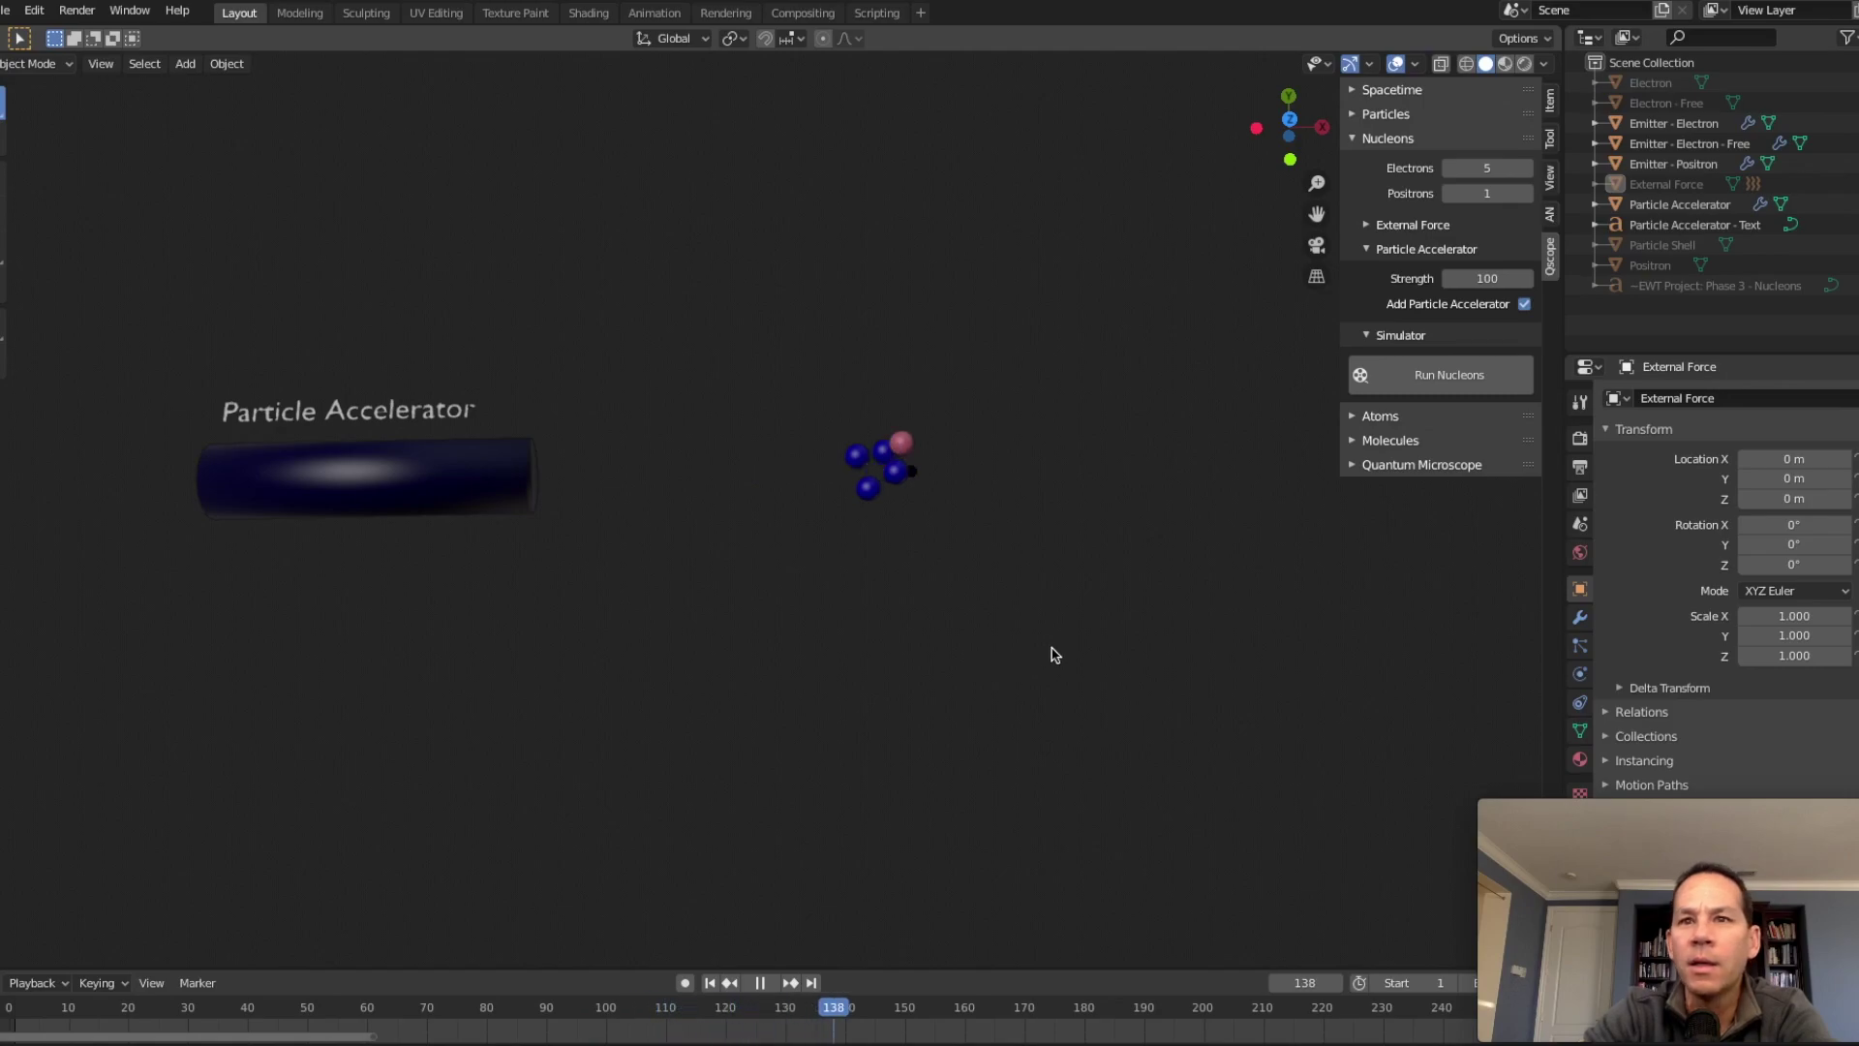
key(space)
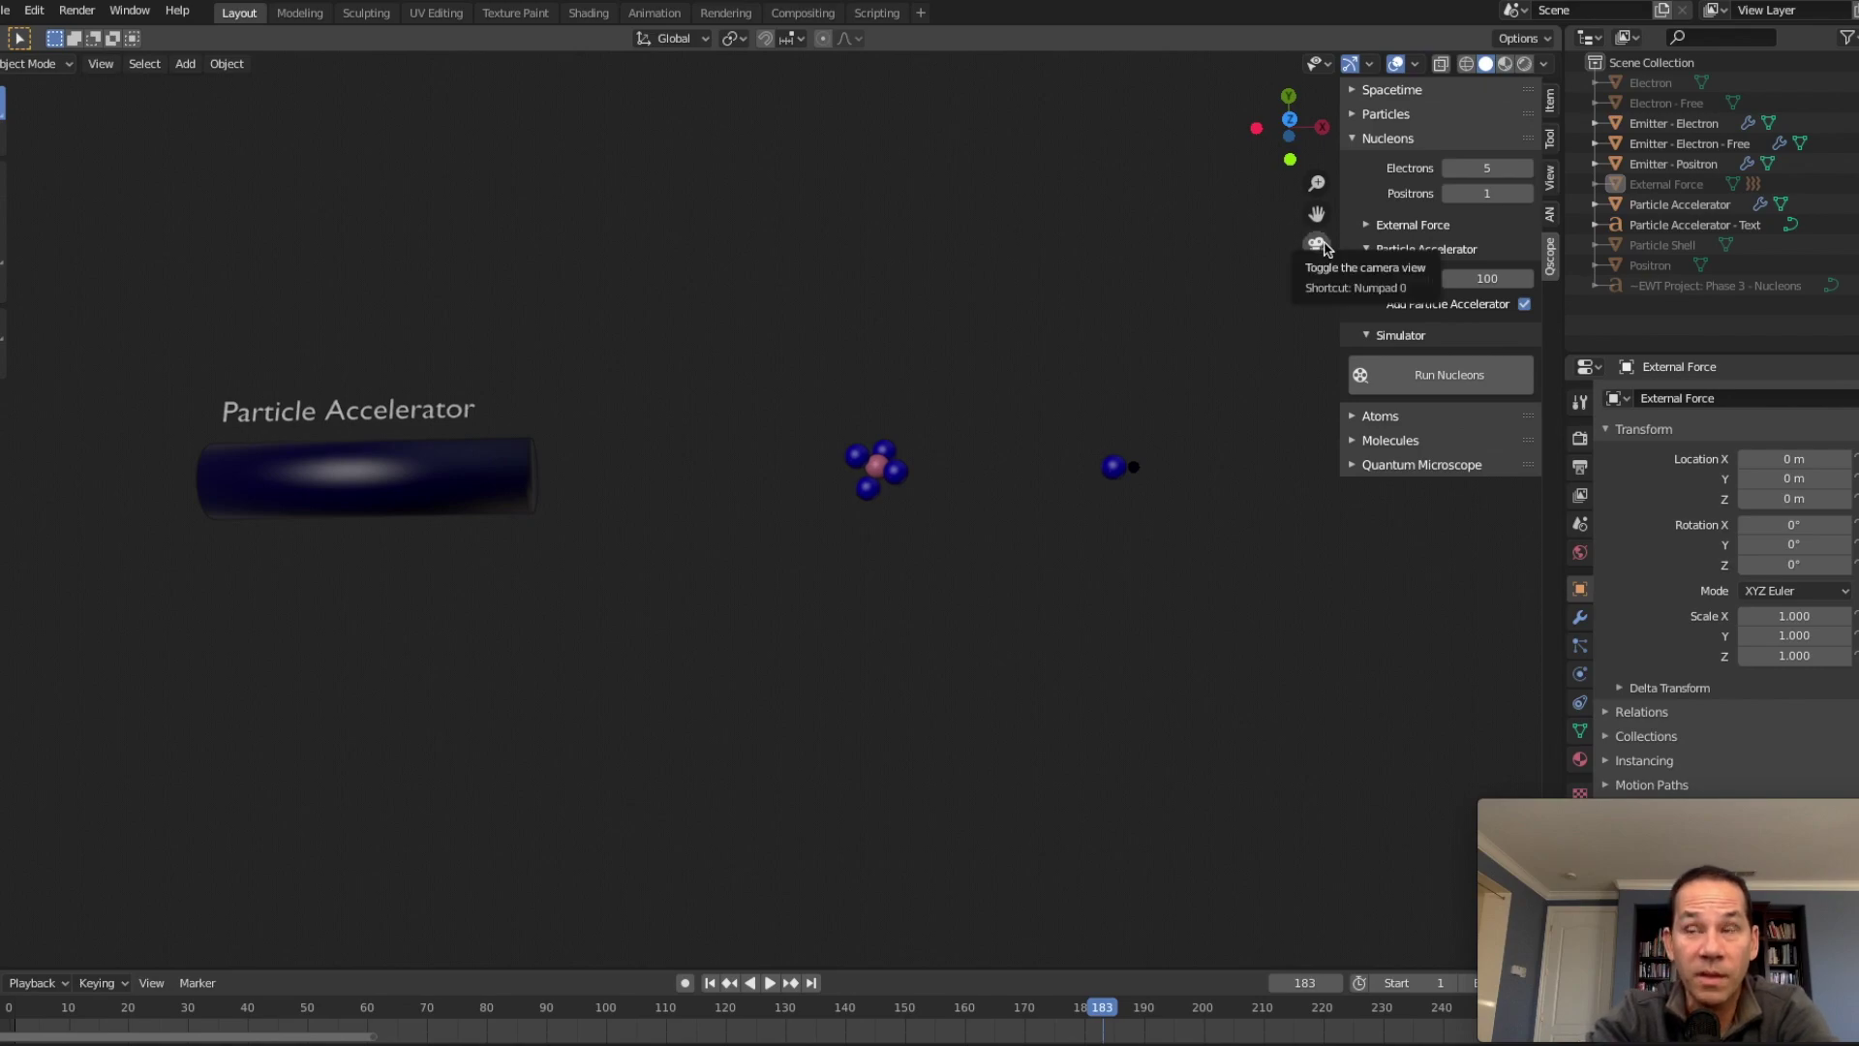
Set the electron count to 4, rerun the accelerator collision, pause at the impact and examine the particles from another angle.
click(1450, 171)
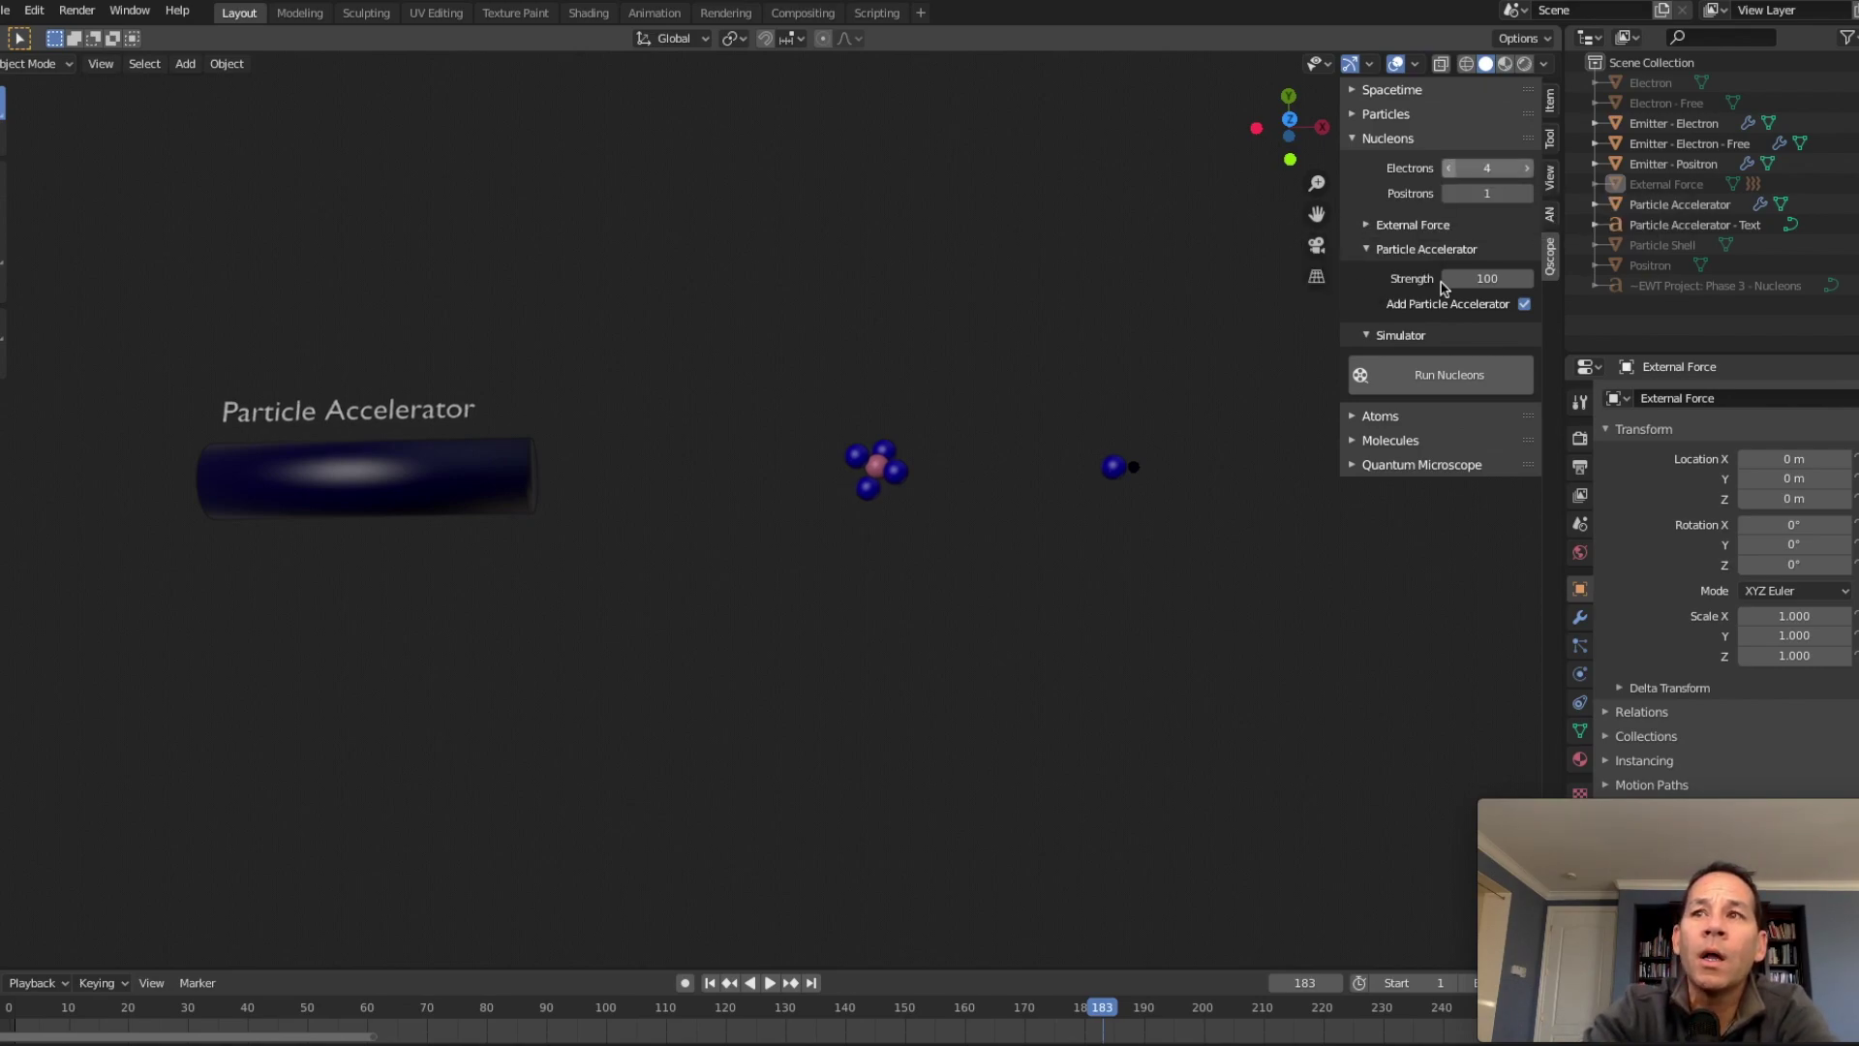
click(1464, 378)
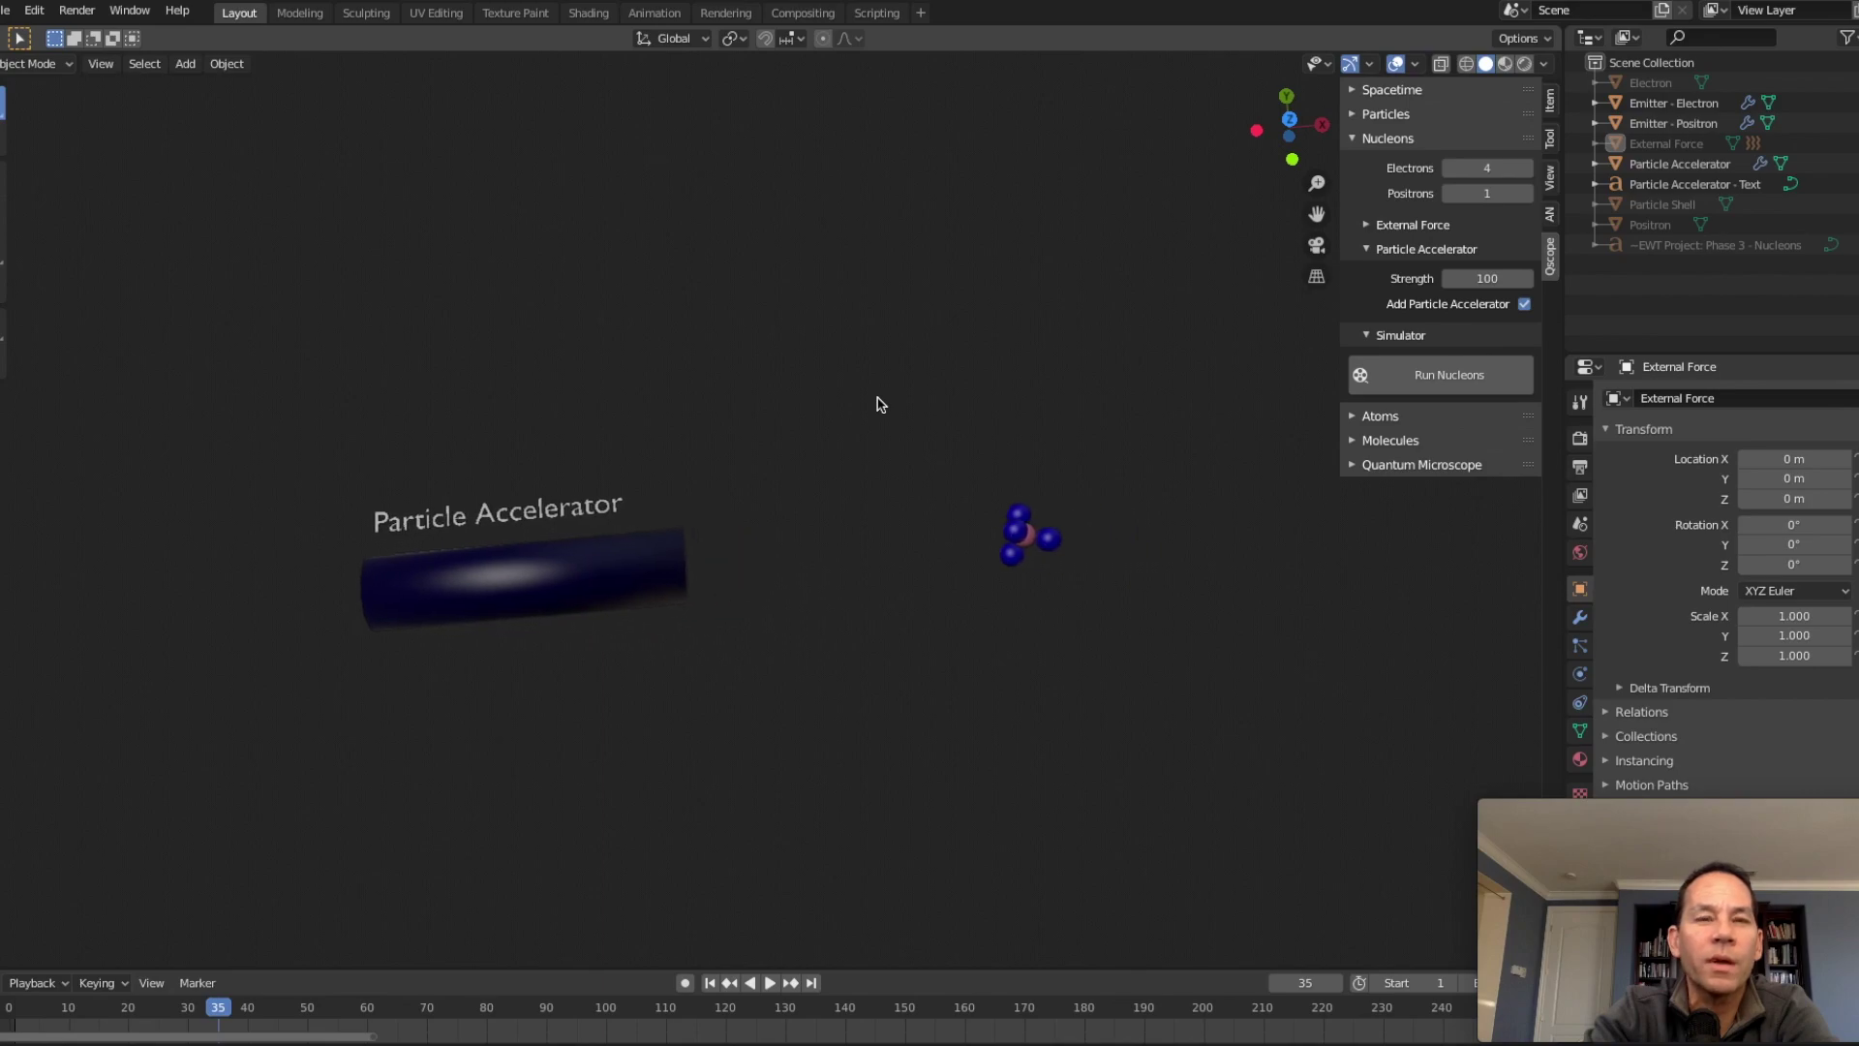
key(space)
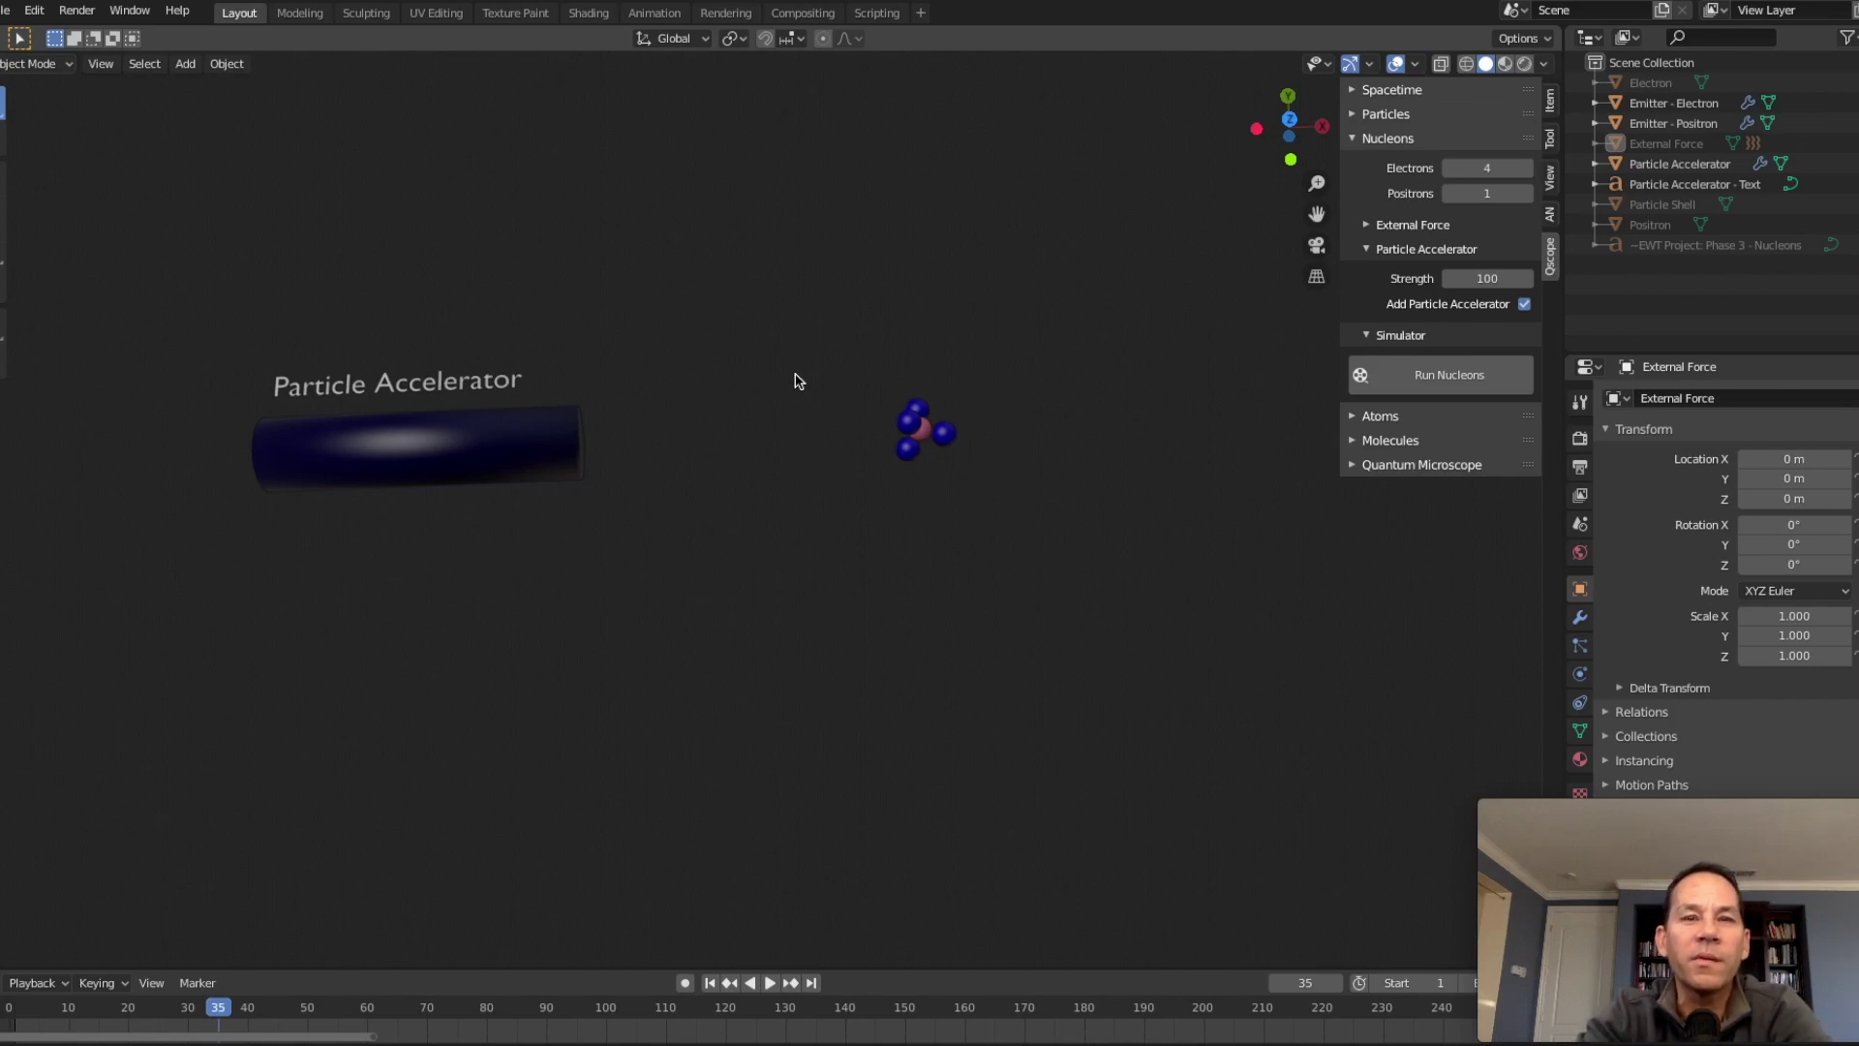
key(space)
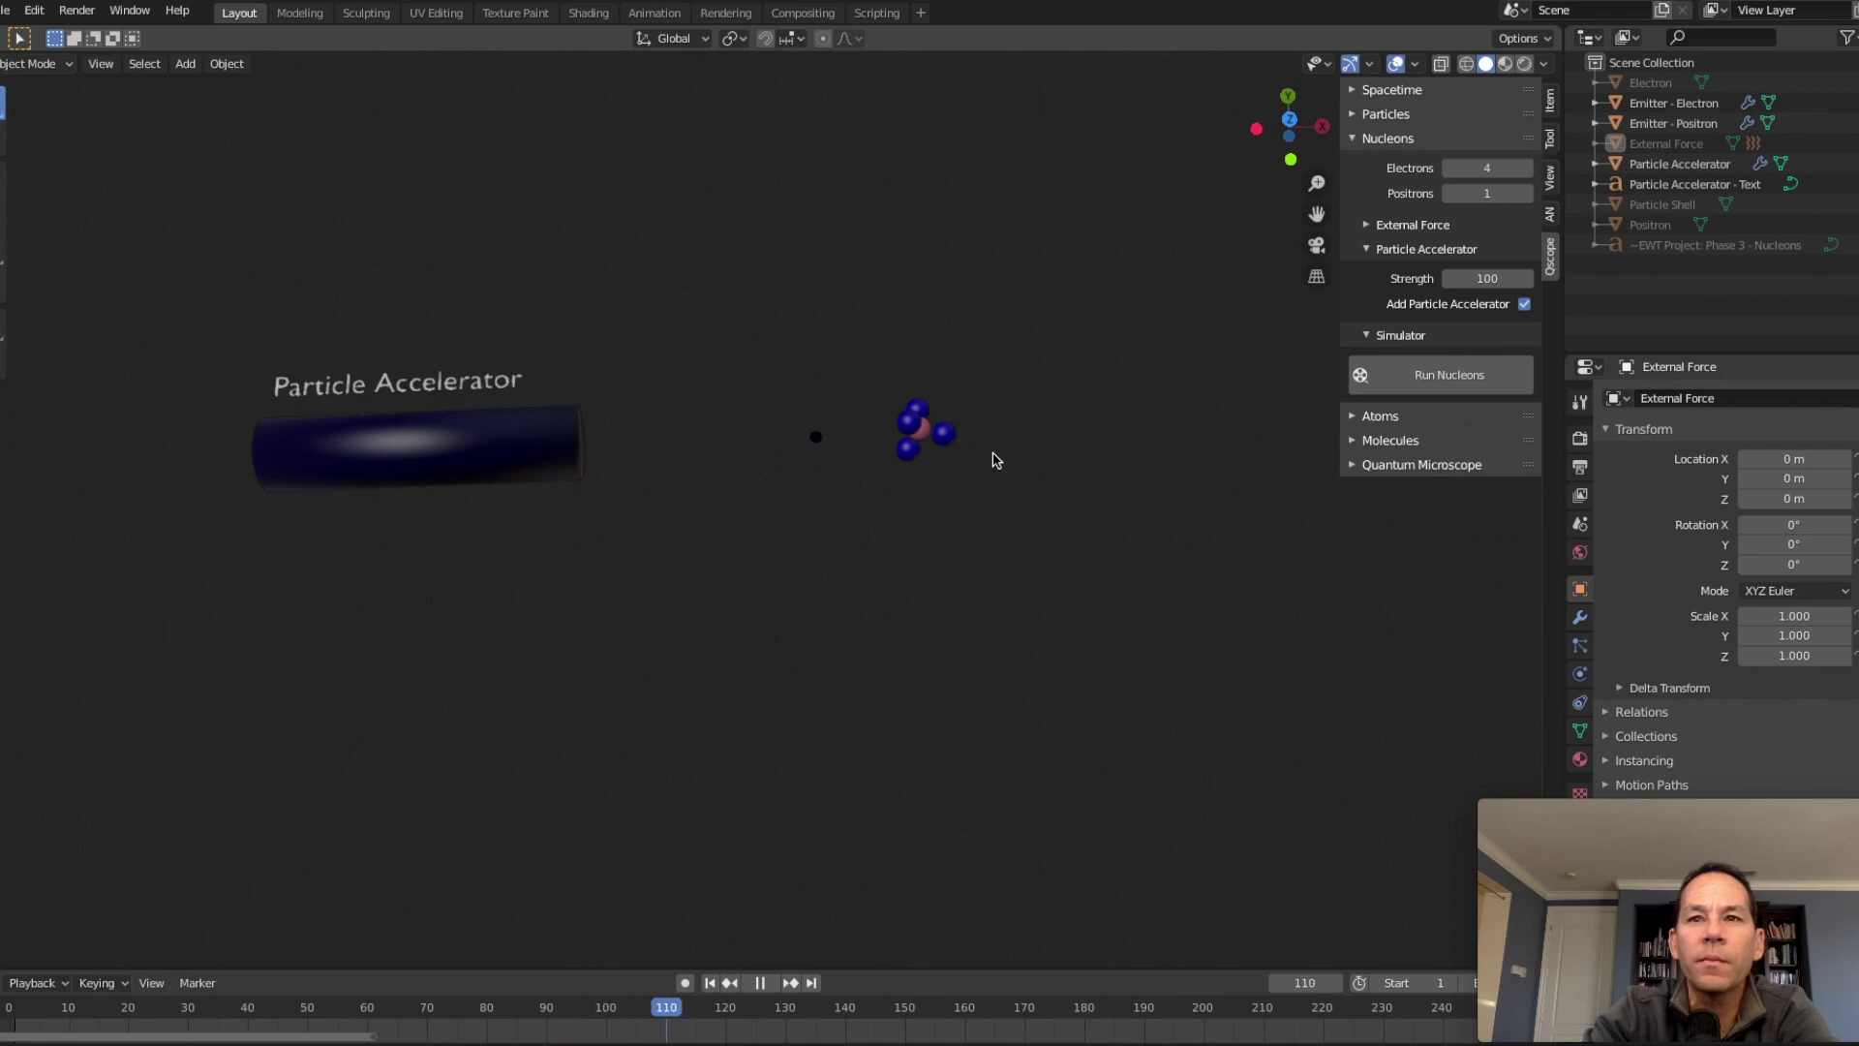
key(space)
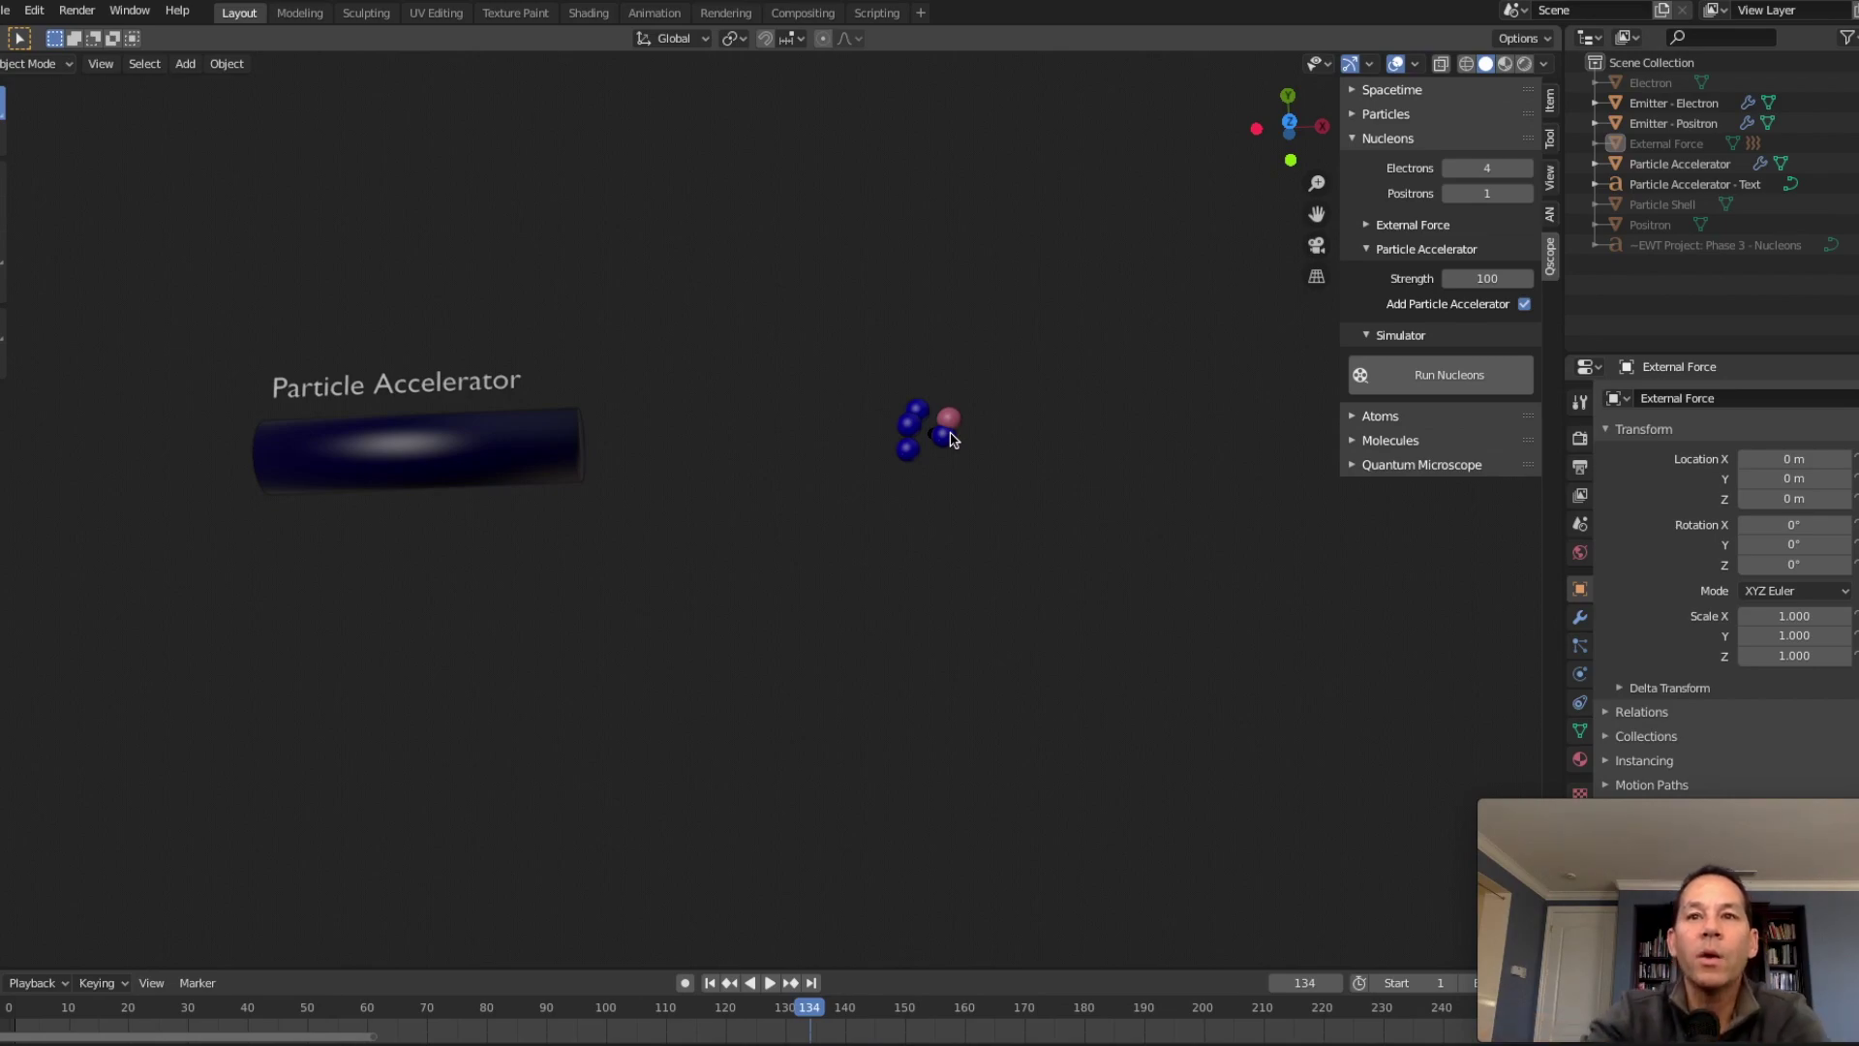
middle_drag(950, 440, 1101, 199)
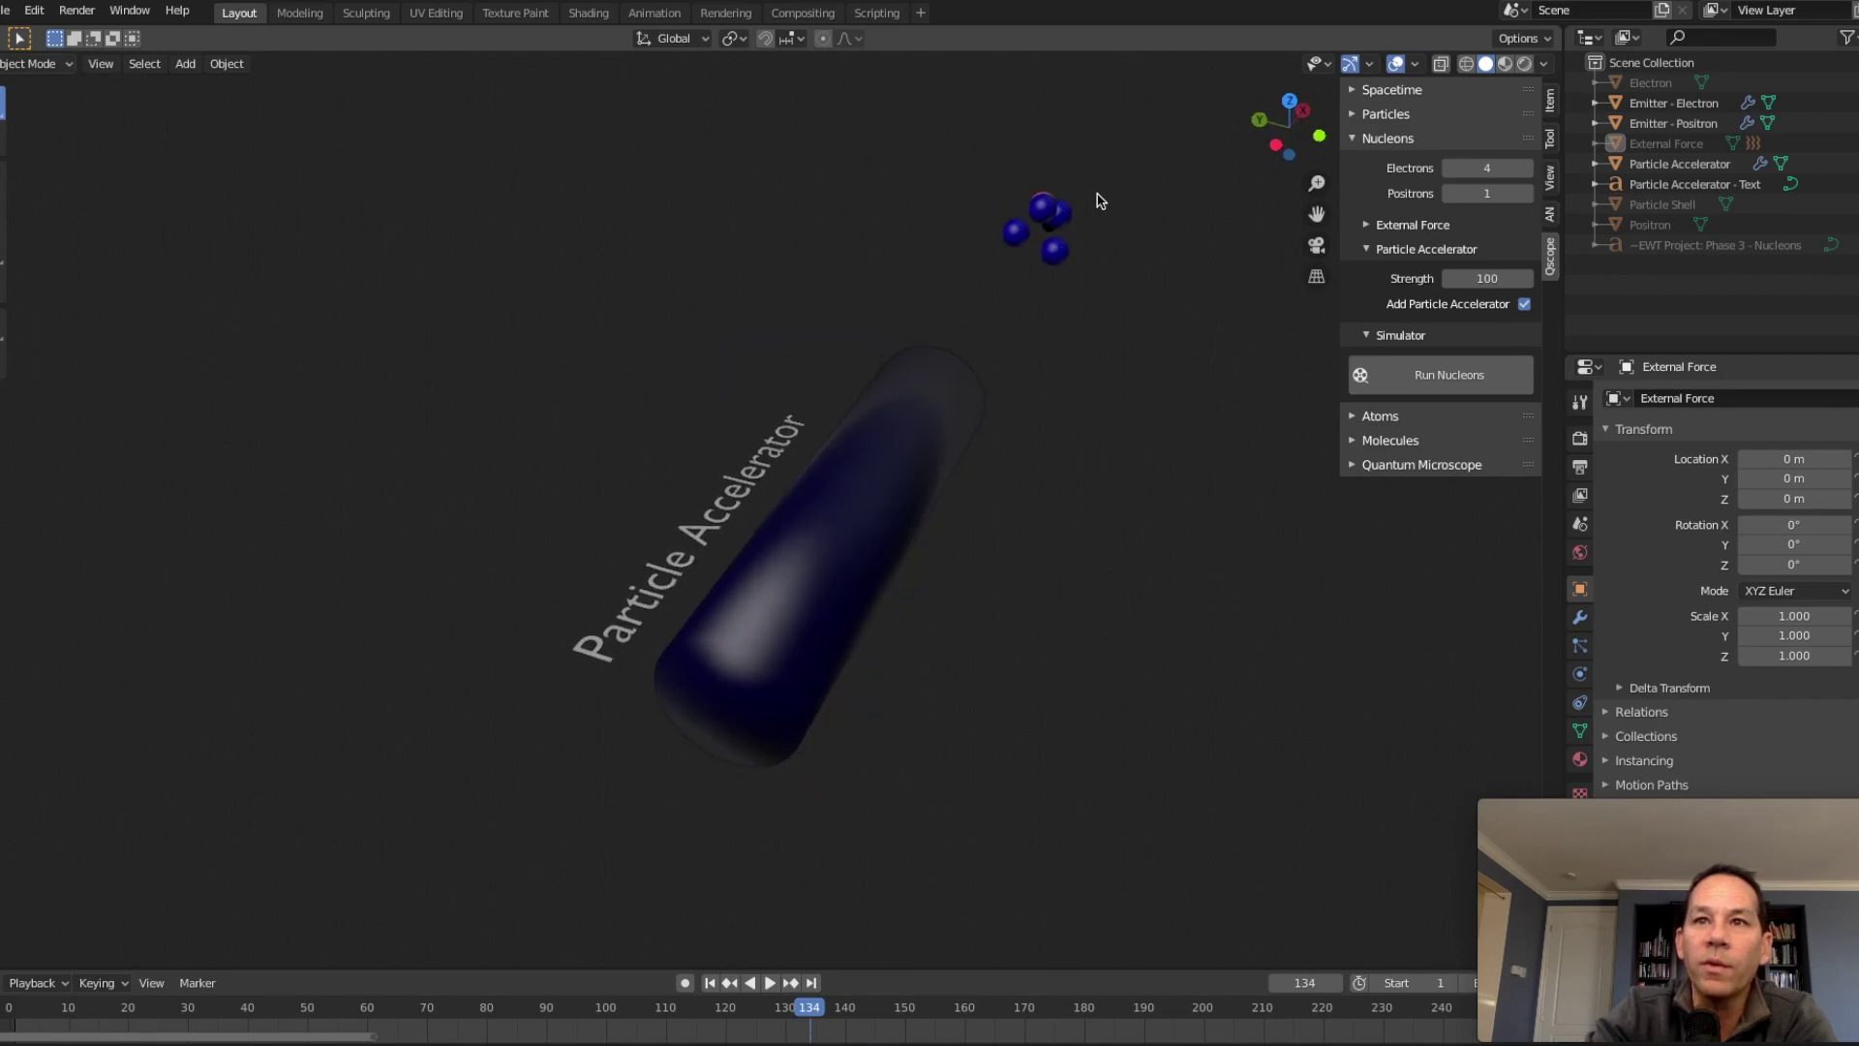
middle_drag(1099, 294, 1081, 295)
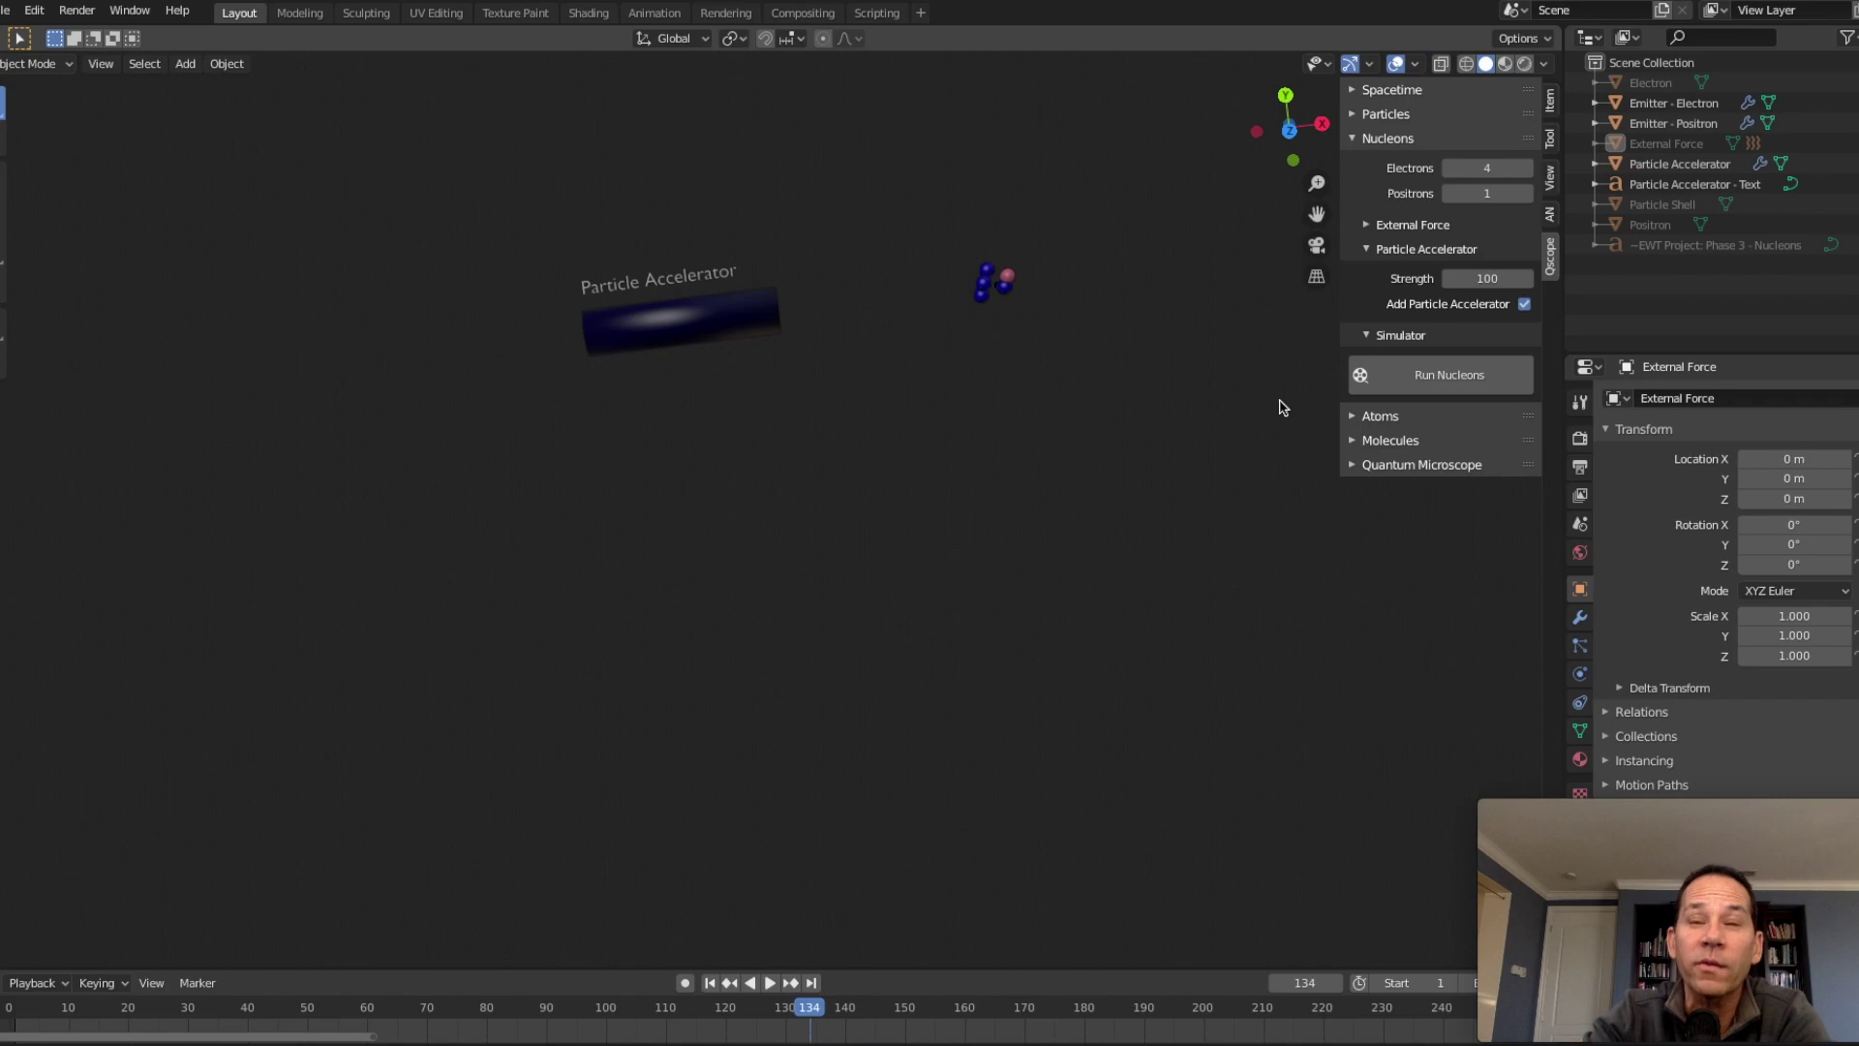
Set the particle accelerator strength to 10000, rerun the nucleon simulation and play the shot past the 4-electron, 1-positron nucleon before pausing.
click(1497, 279)
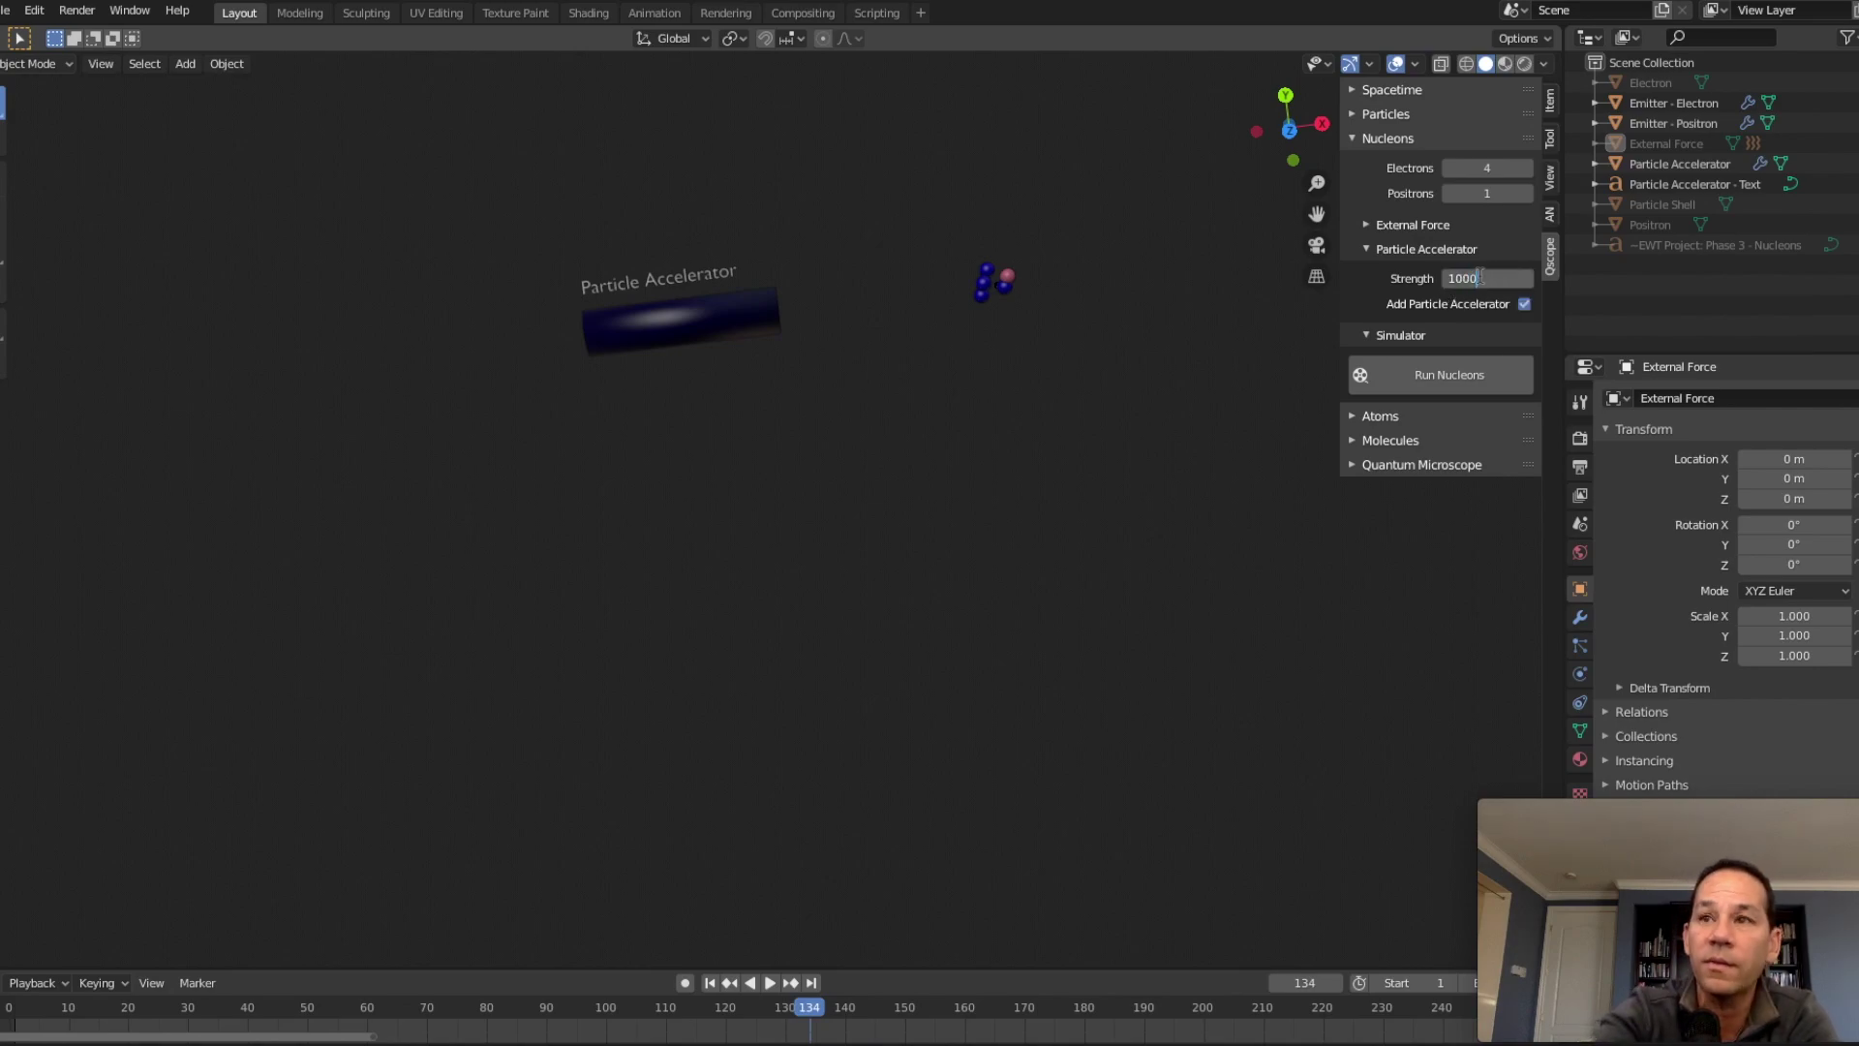
key(Return)
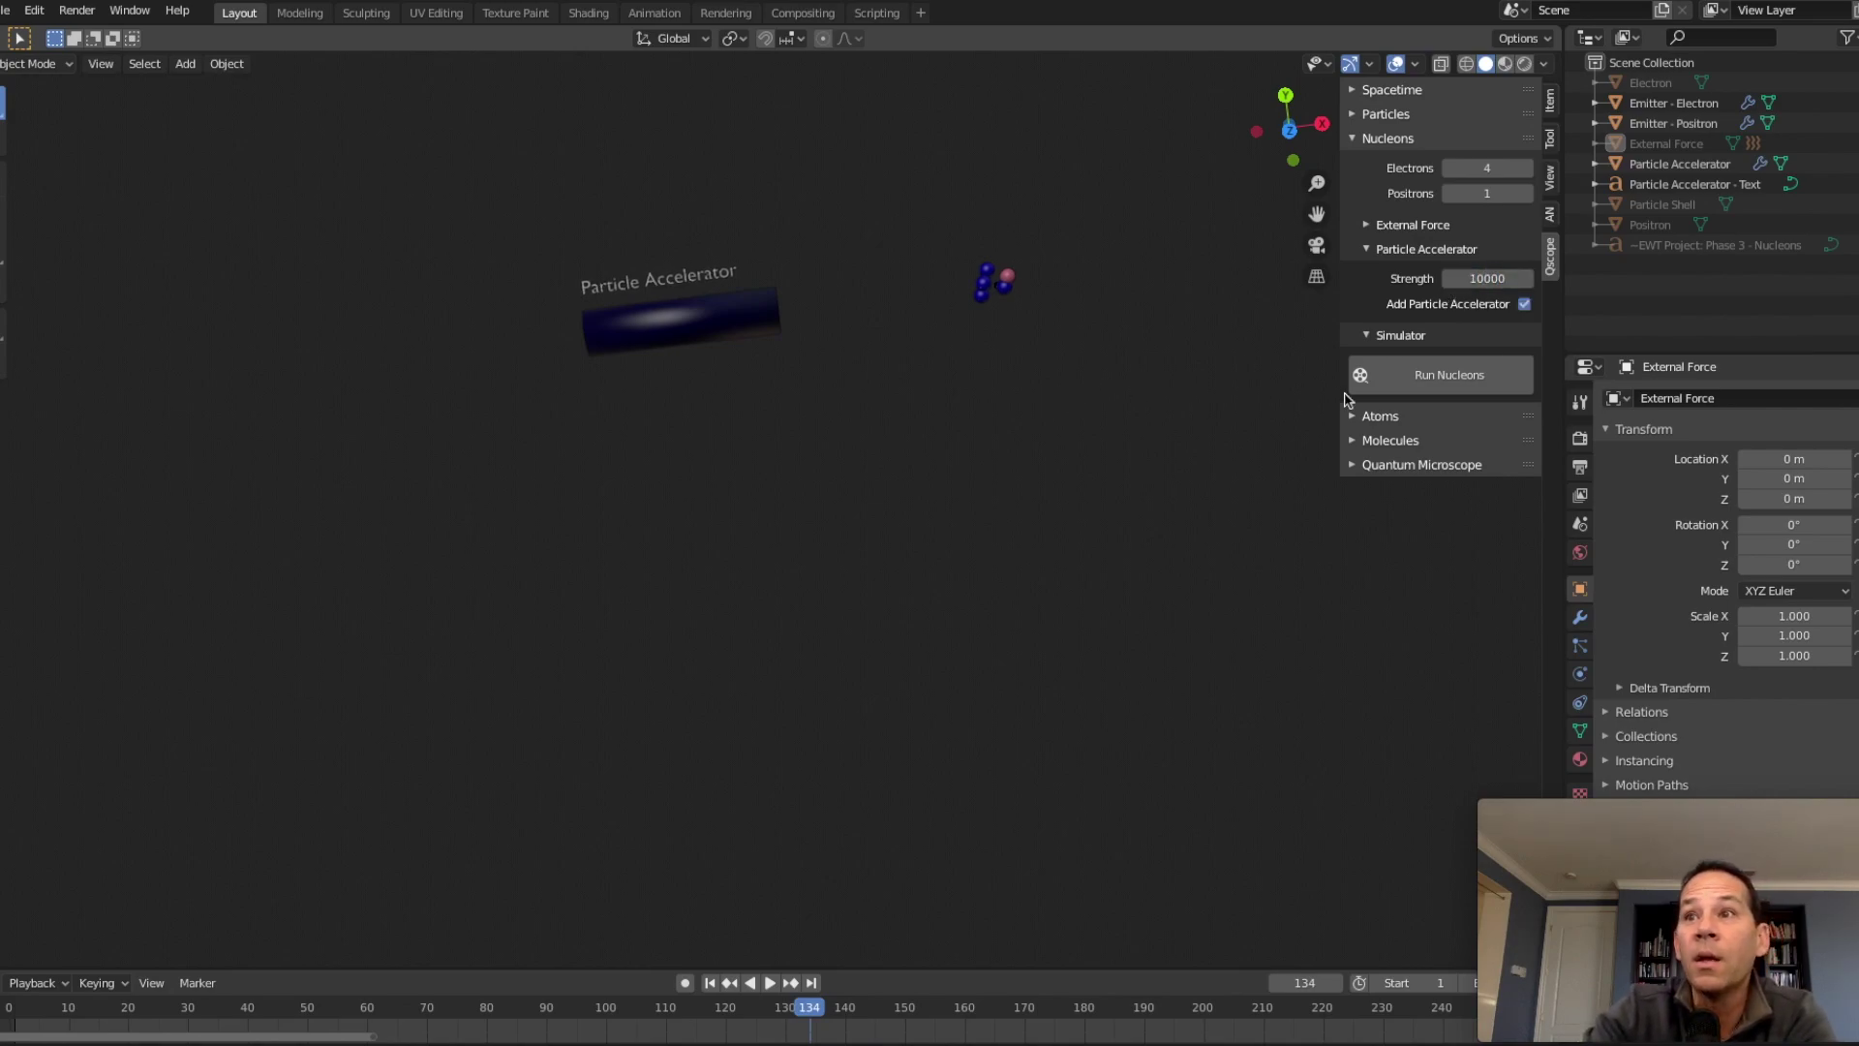
click(1431, 388)
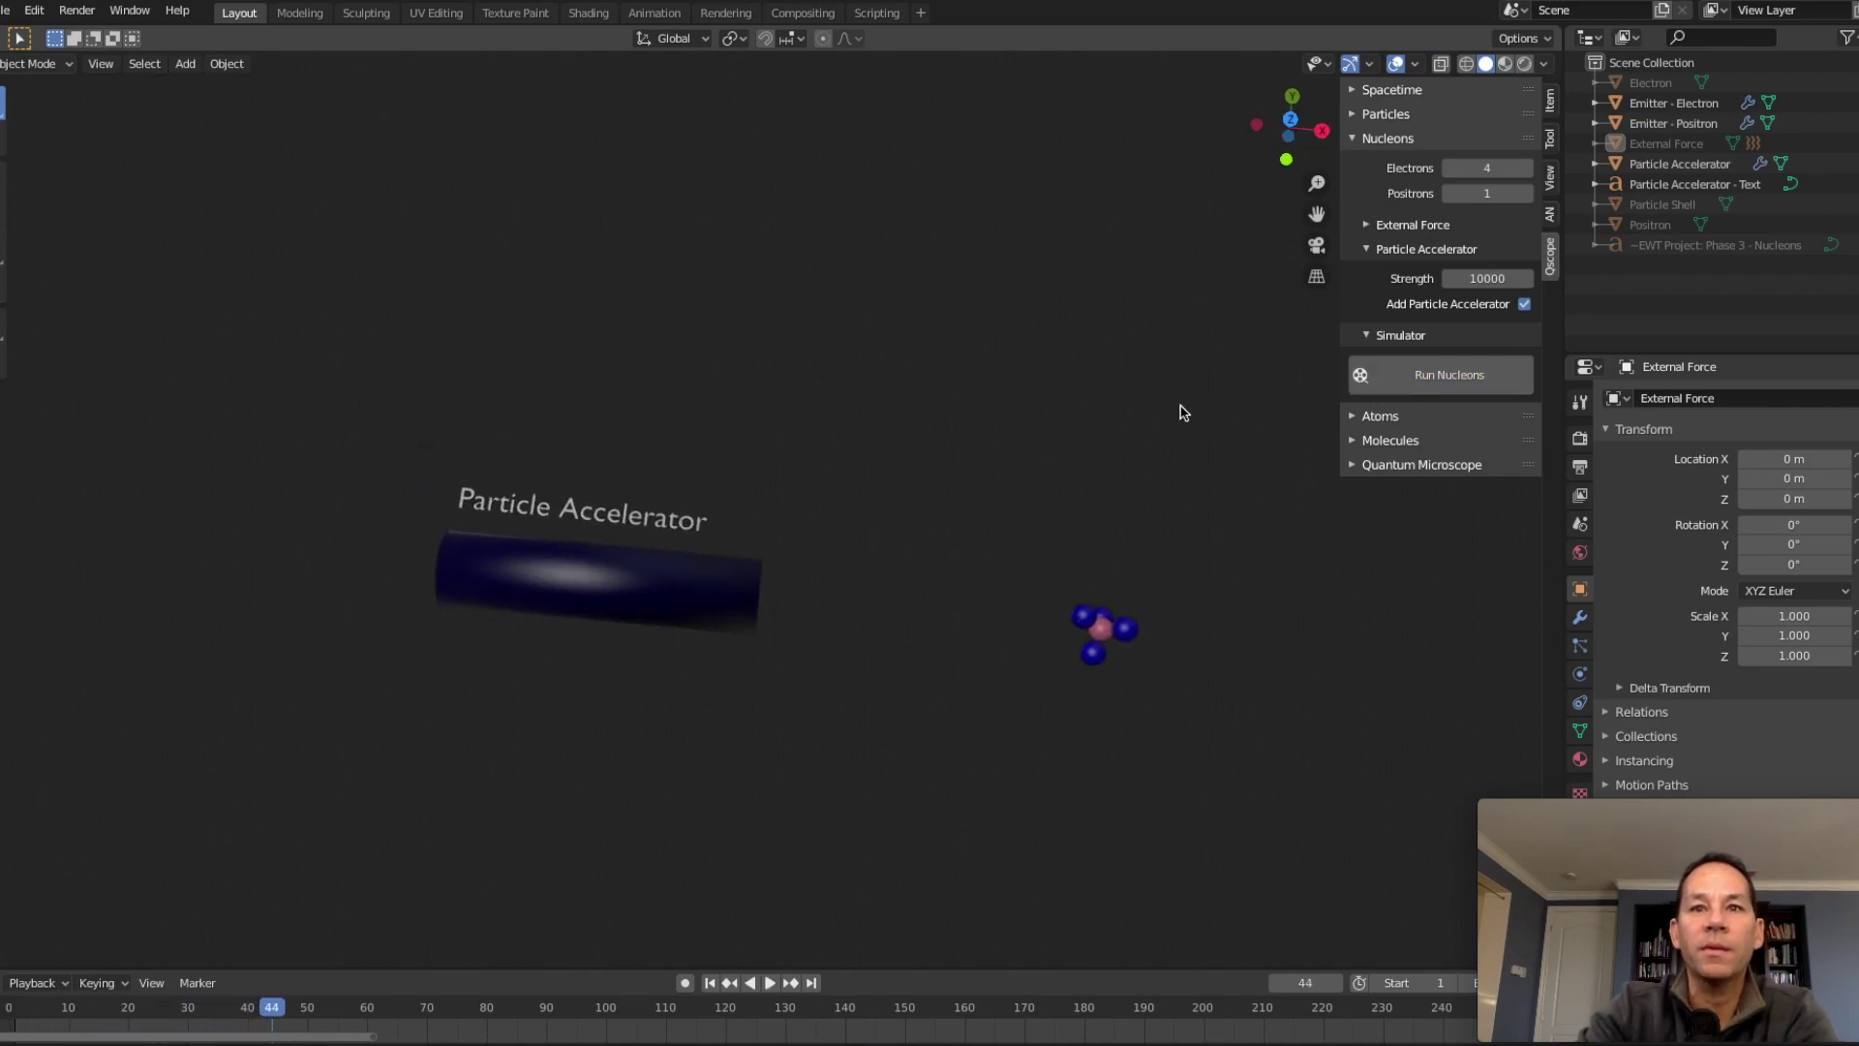
key(space)
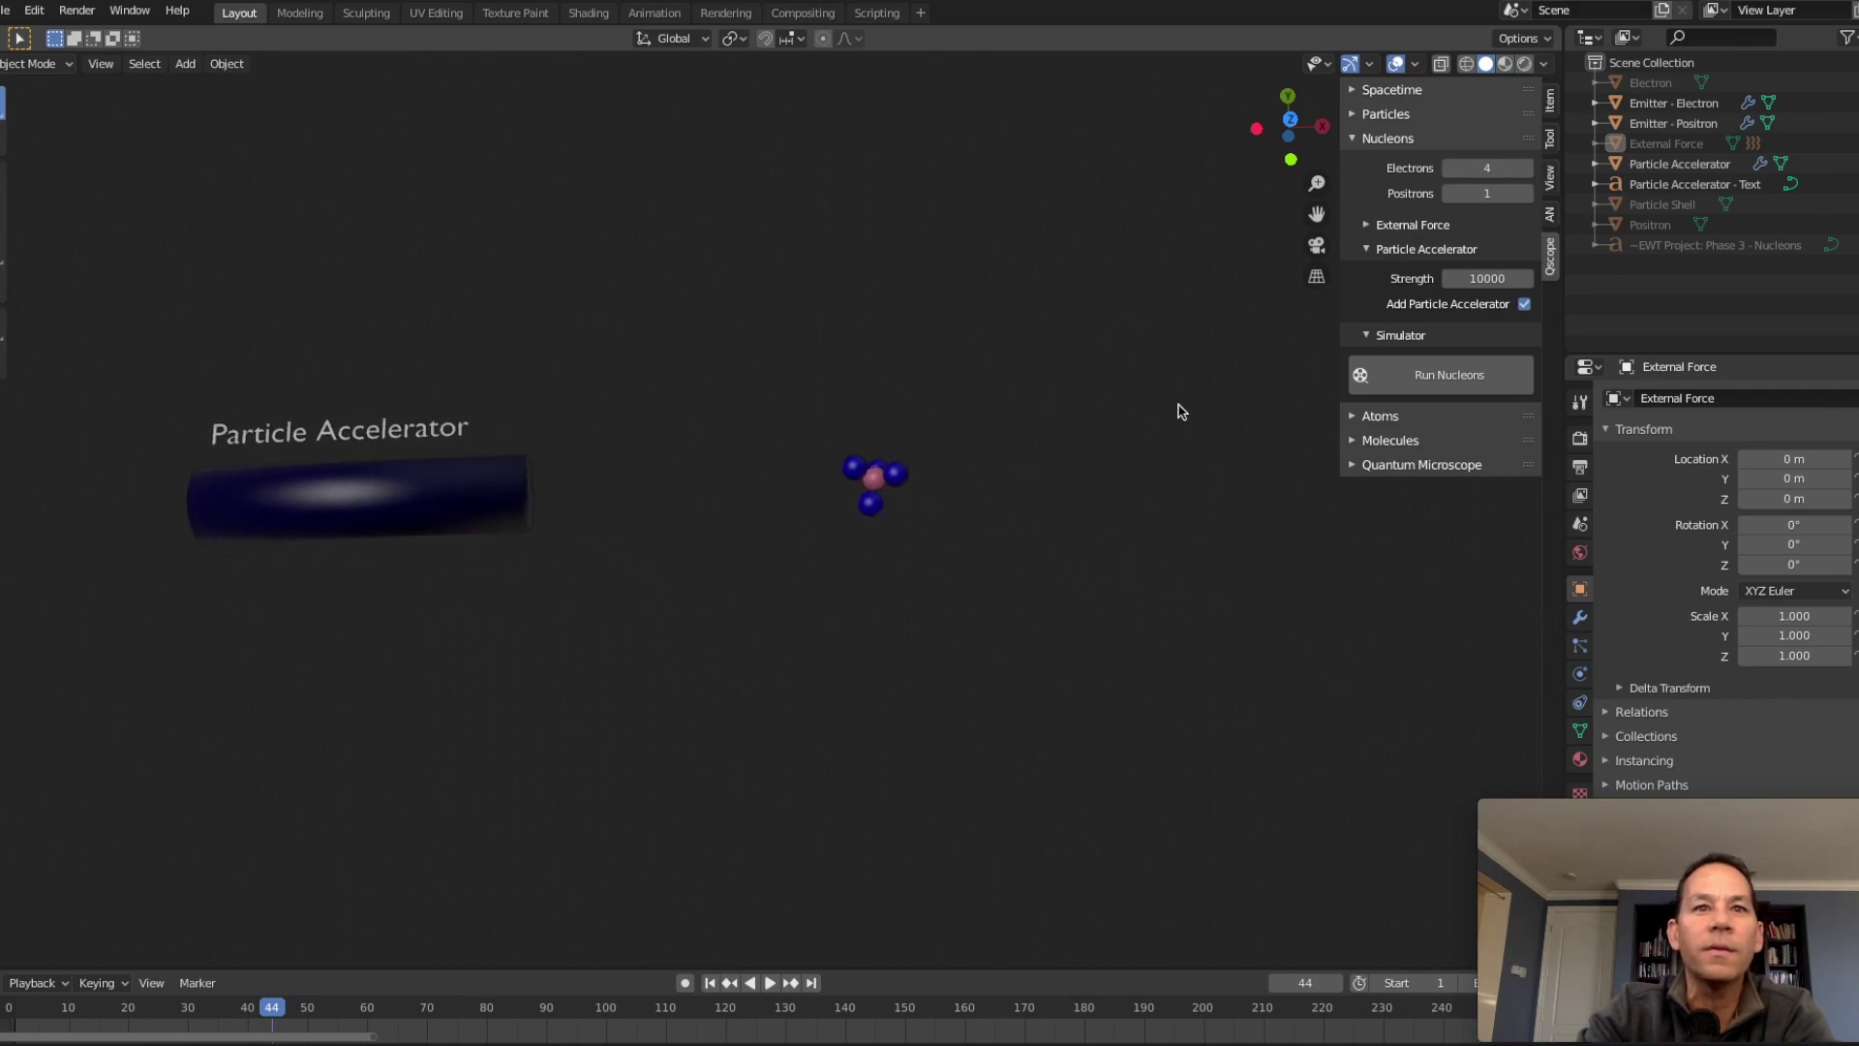
key(space)
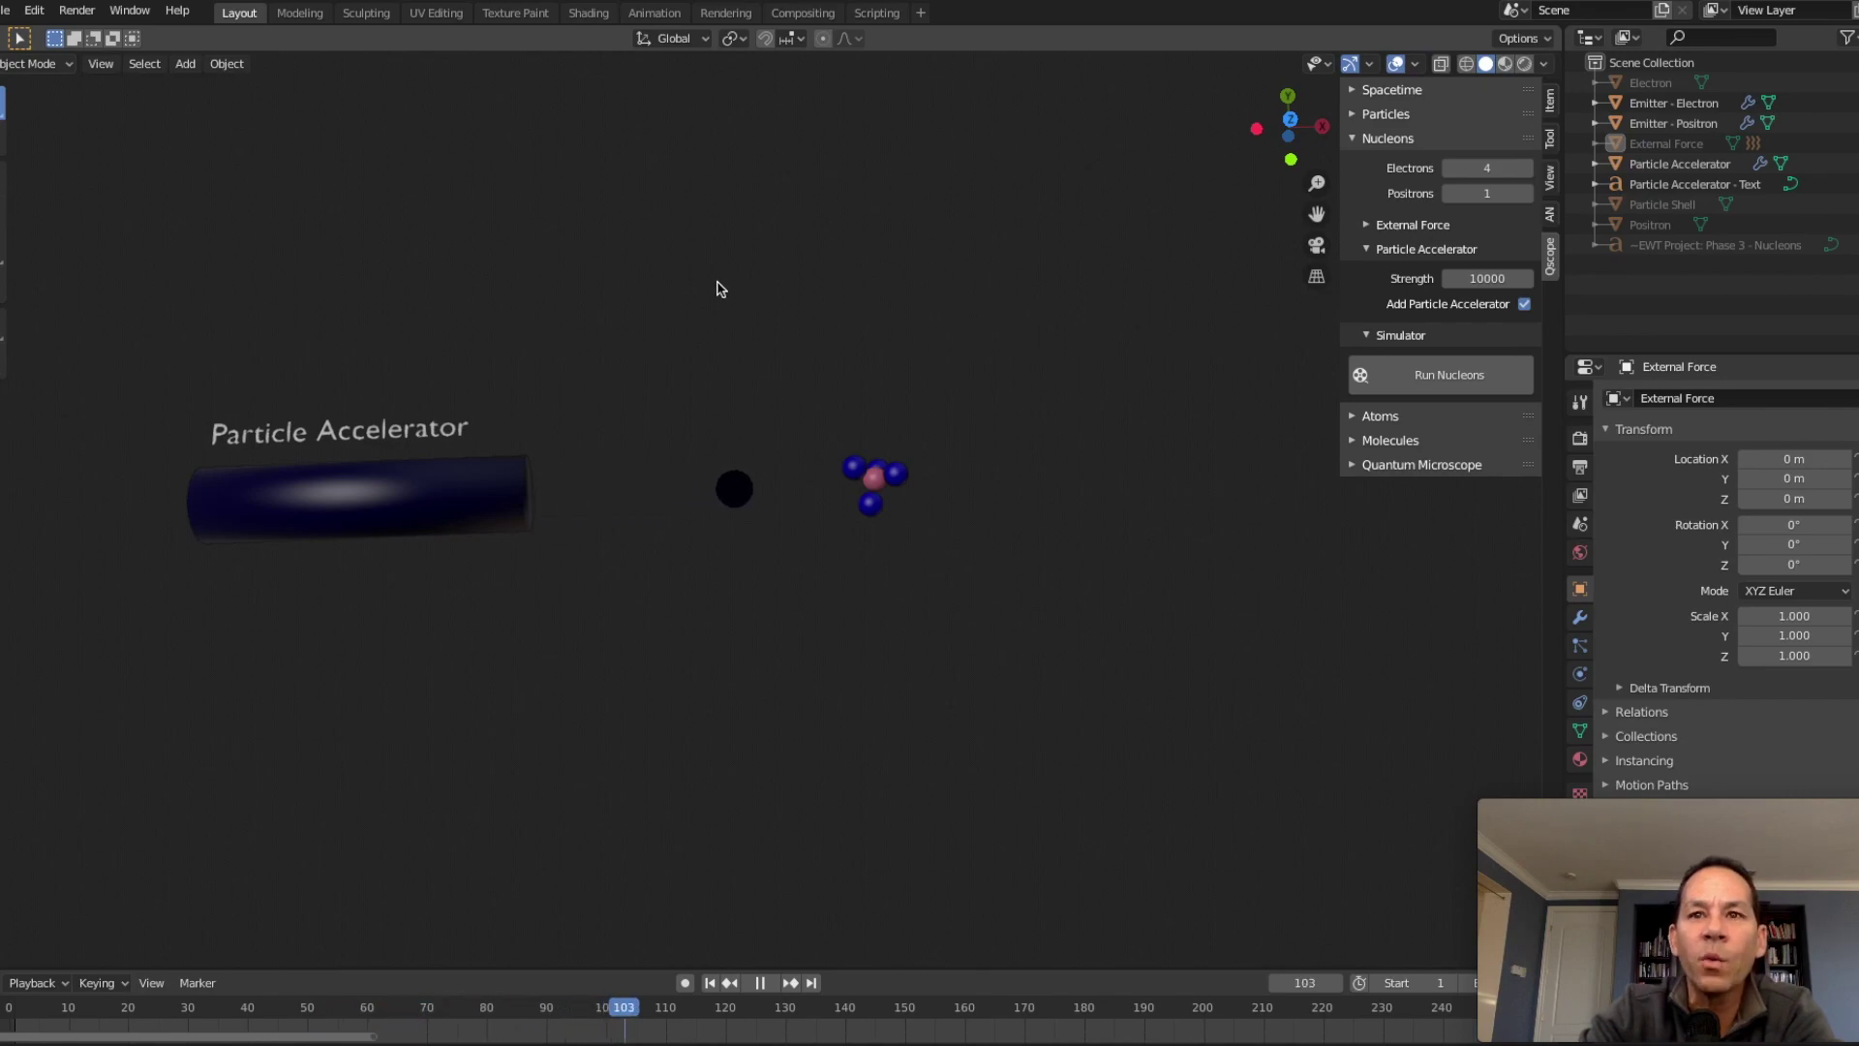
key(space)
key(space)
key(space)
Raise the particle accelerator strength to 100000, rerun the collision, pause at the impact and examine the scattered particles from above.
double_click(1480, 278)
text(0)
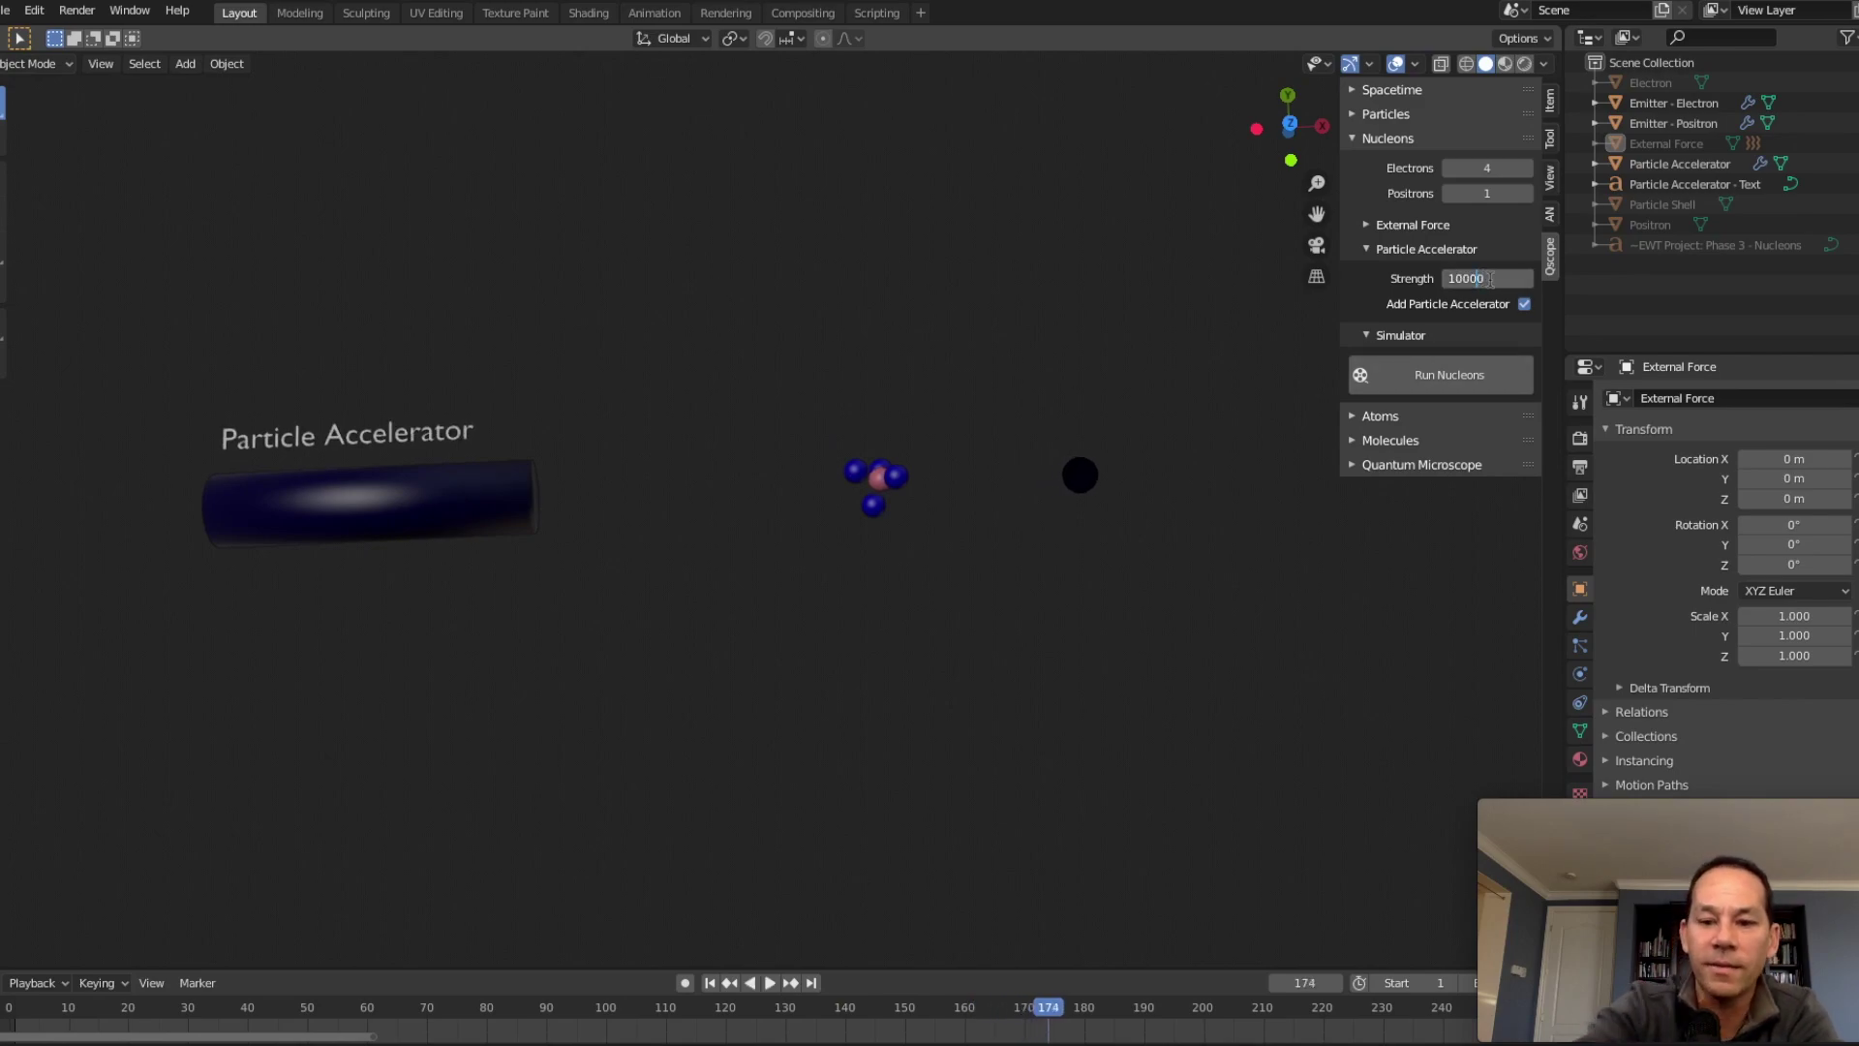
click(1431, 391)
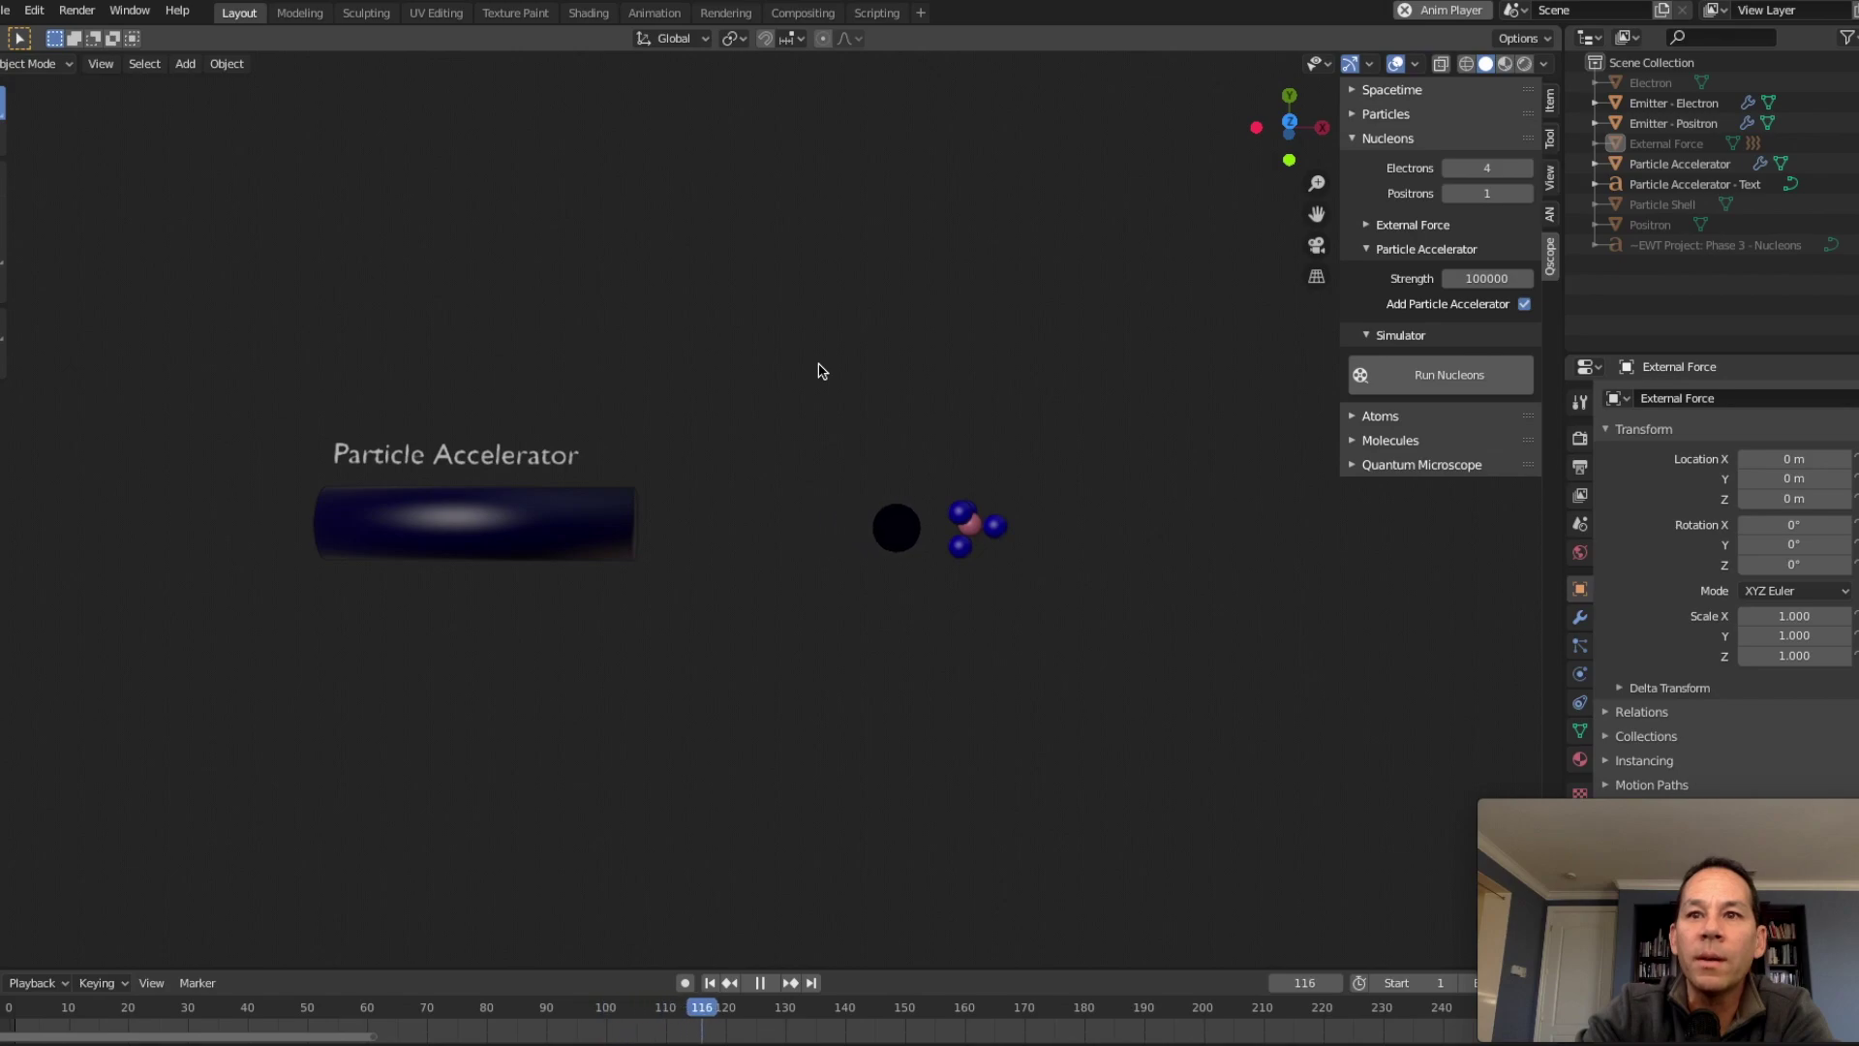
key(space)
middle_drag(1007, 422, 1000, 426)
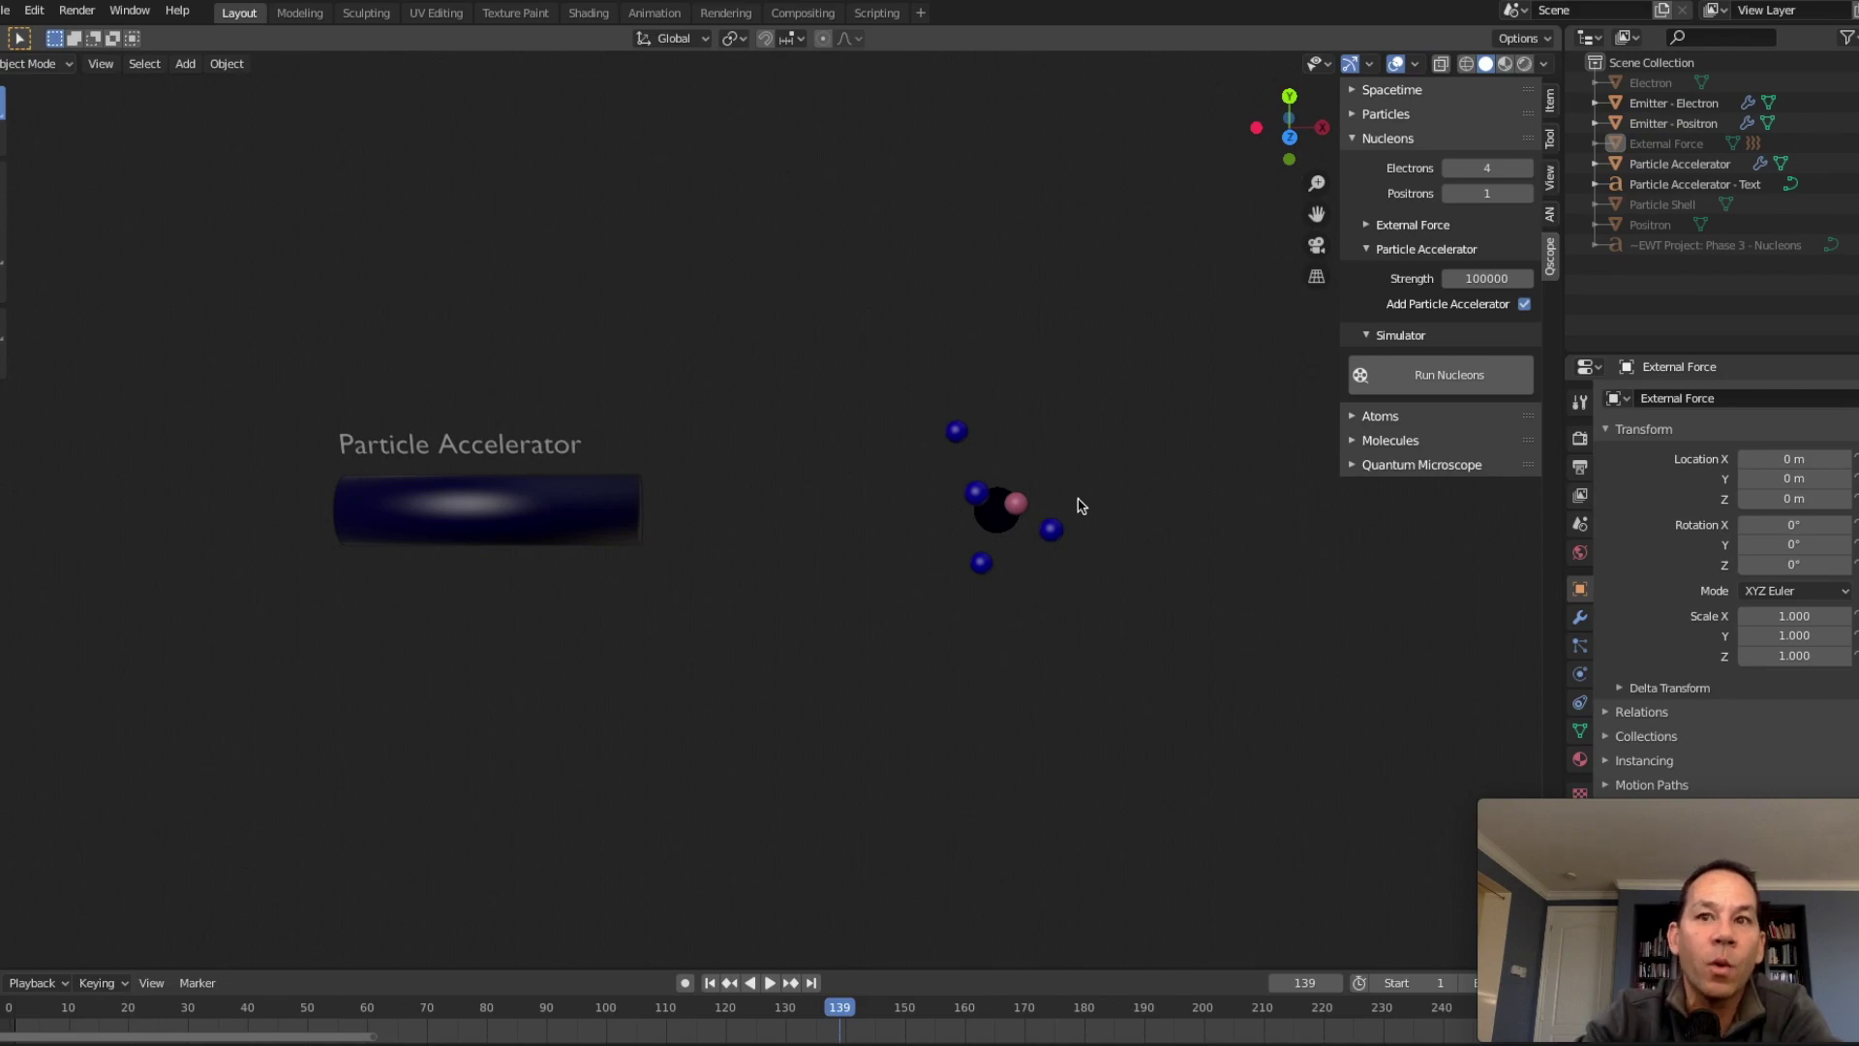
key(KP_7)
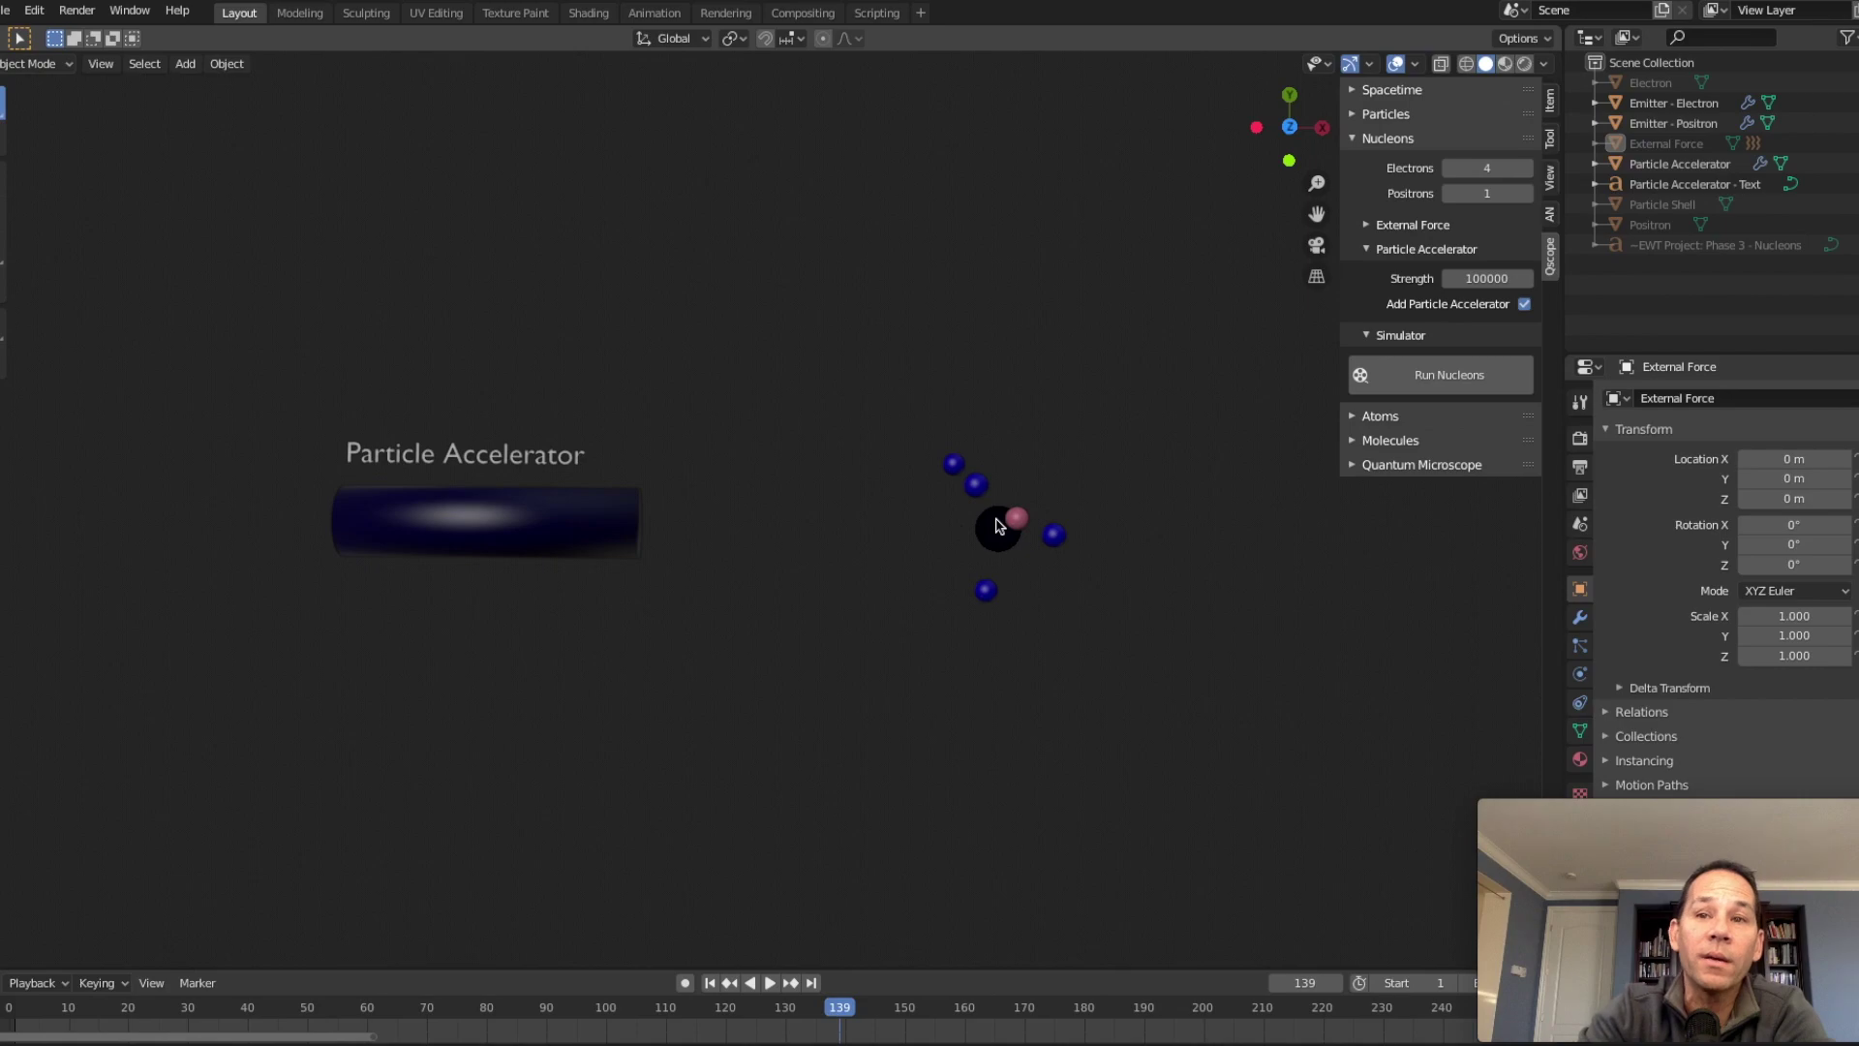
Remove the particle accelerator with its strength at 0, add an external force of strength 100 and play the 4-electron, 1-positron nucleon simulation.
click(1524, 305)
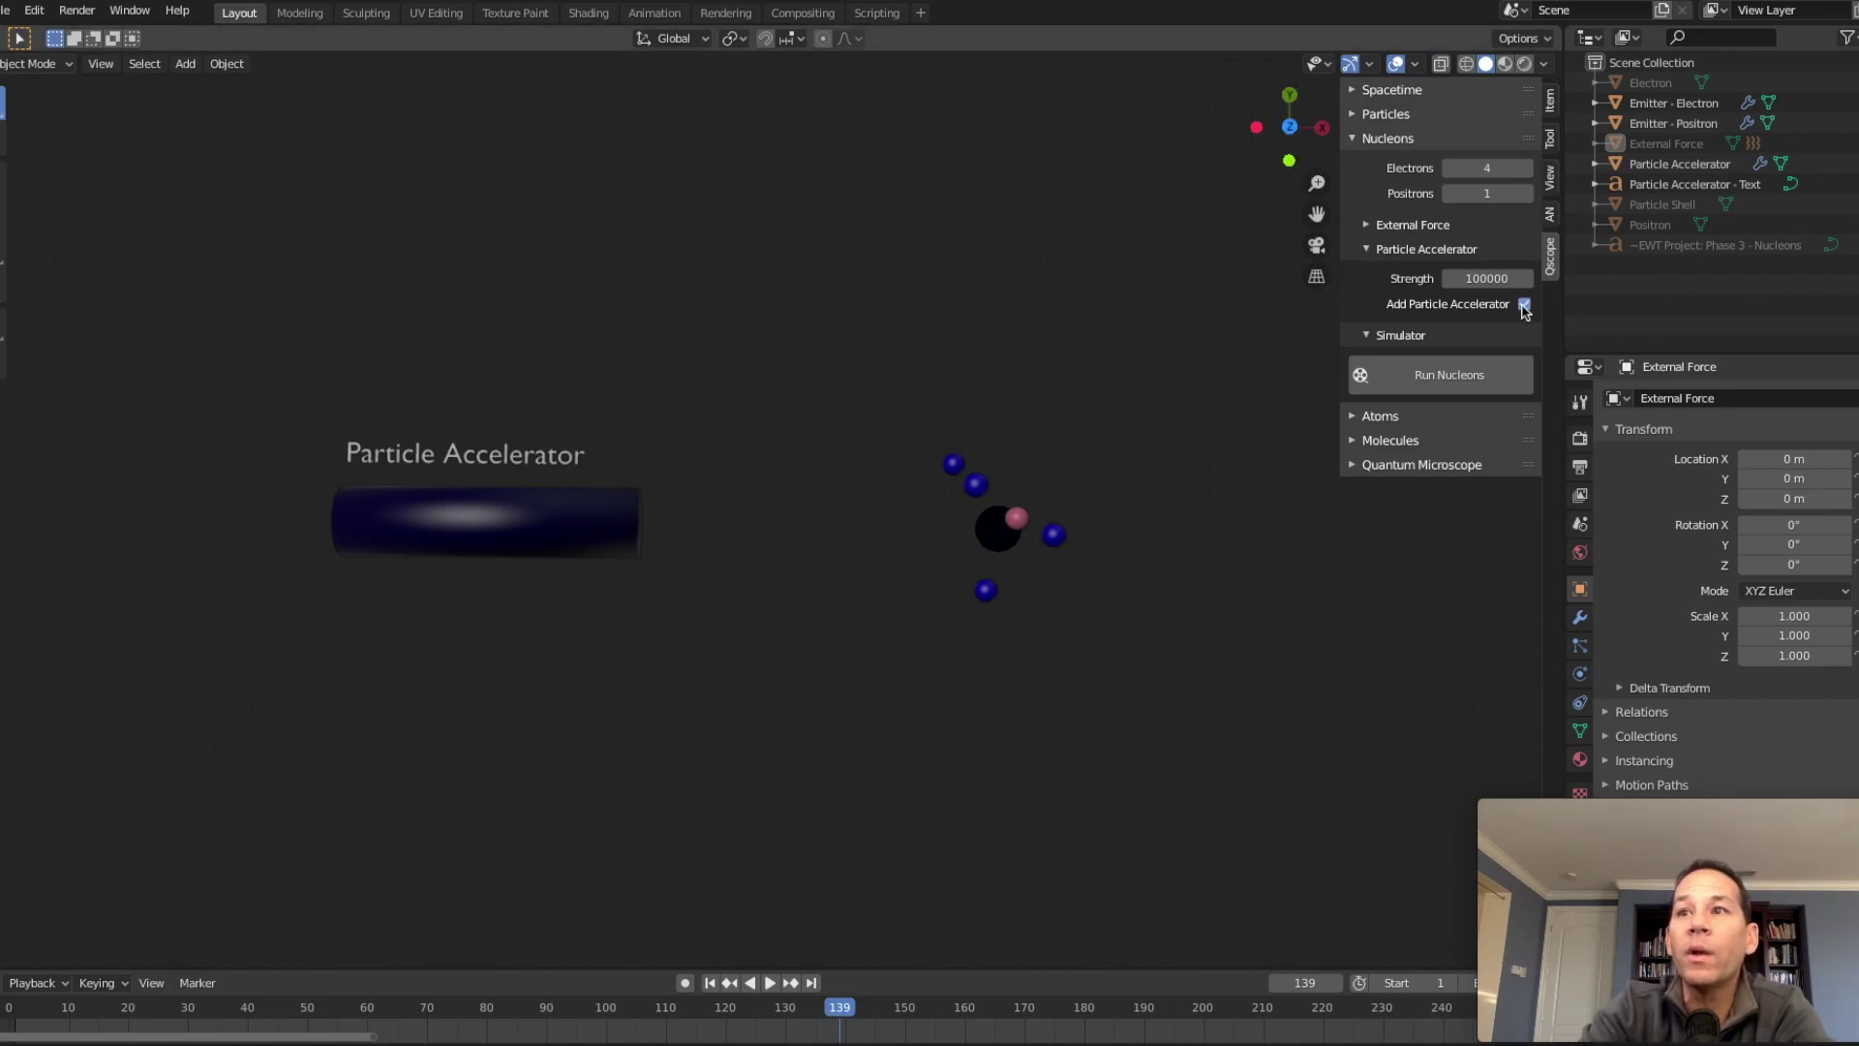
click(1456, 385)
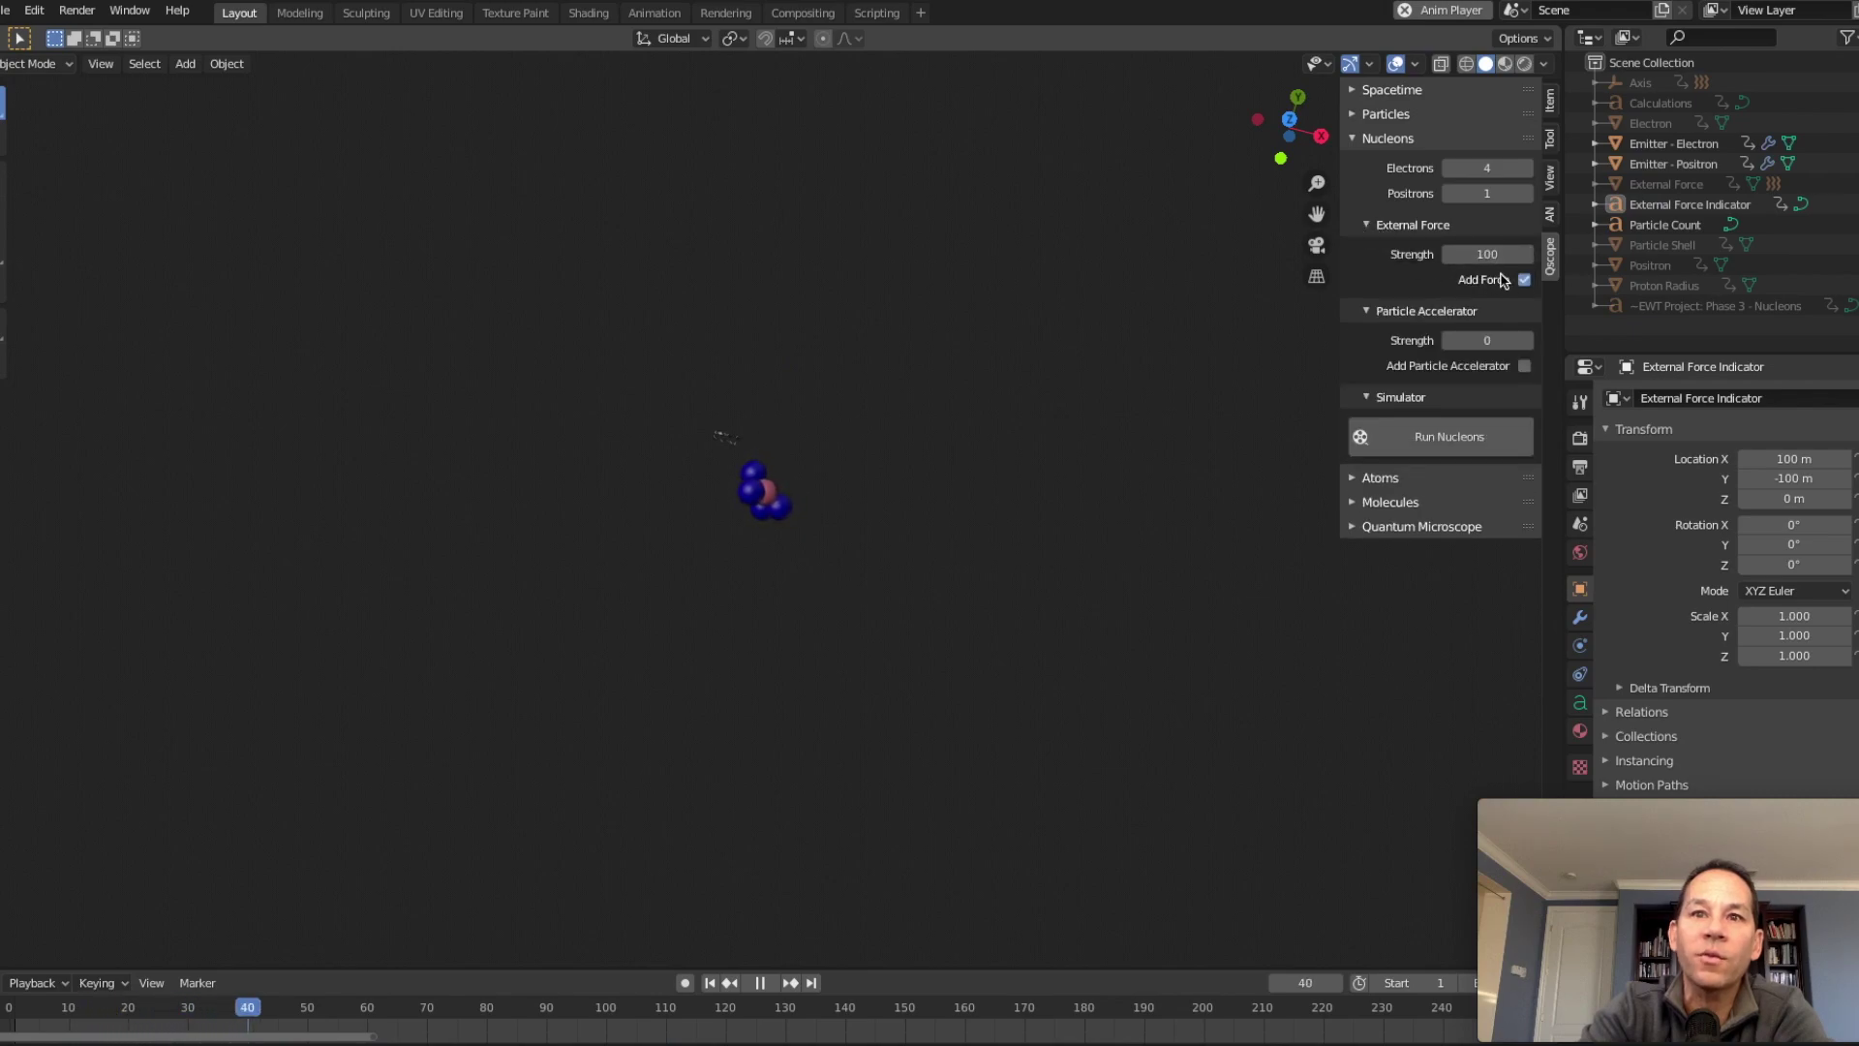
click(1375, 225)
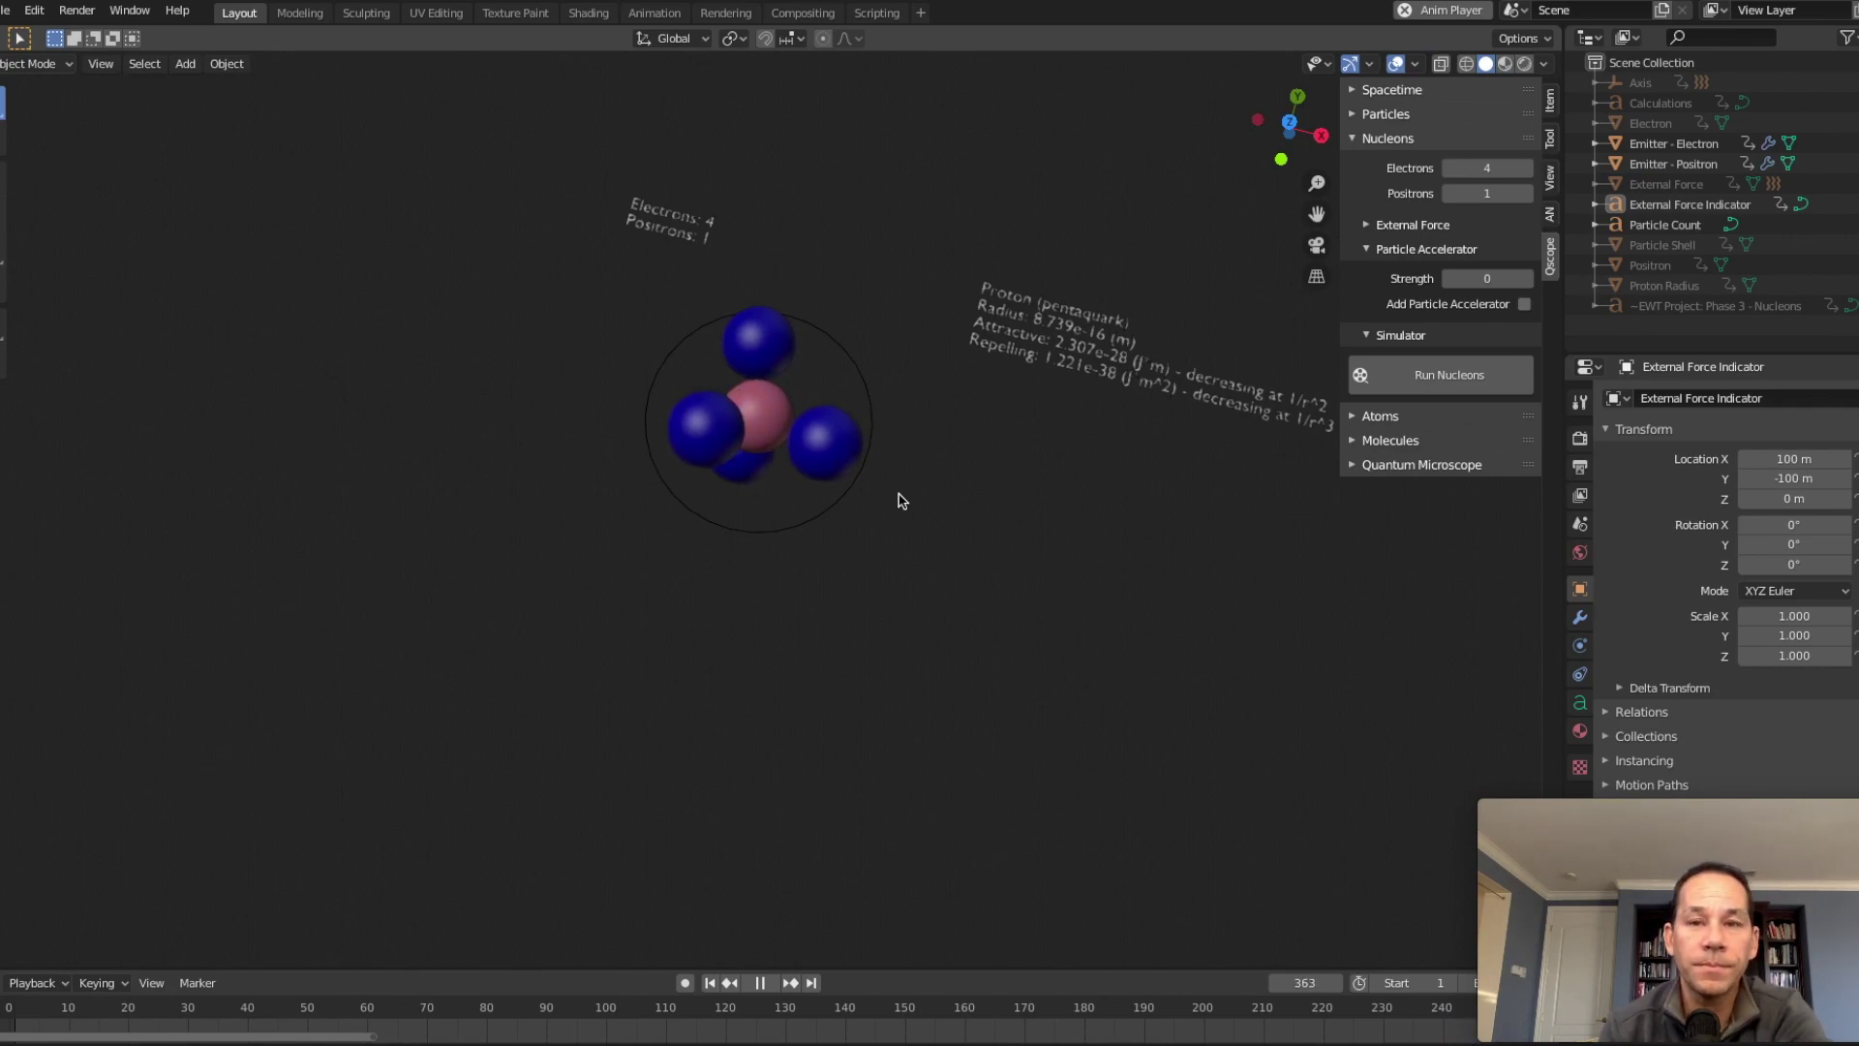
key(space)
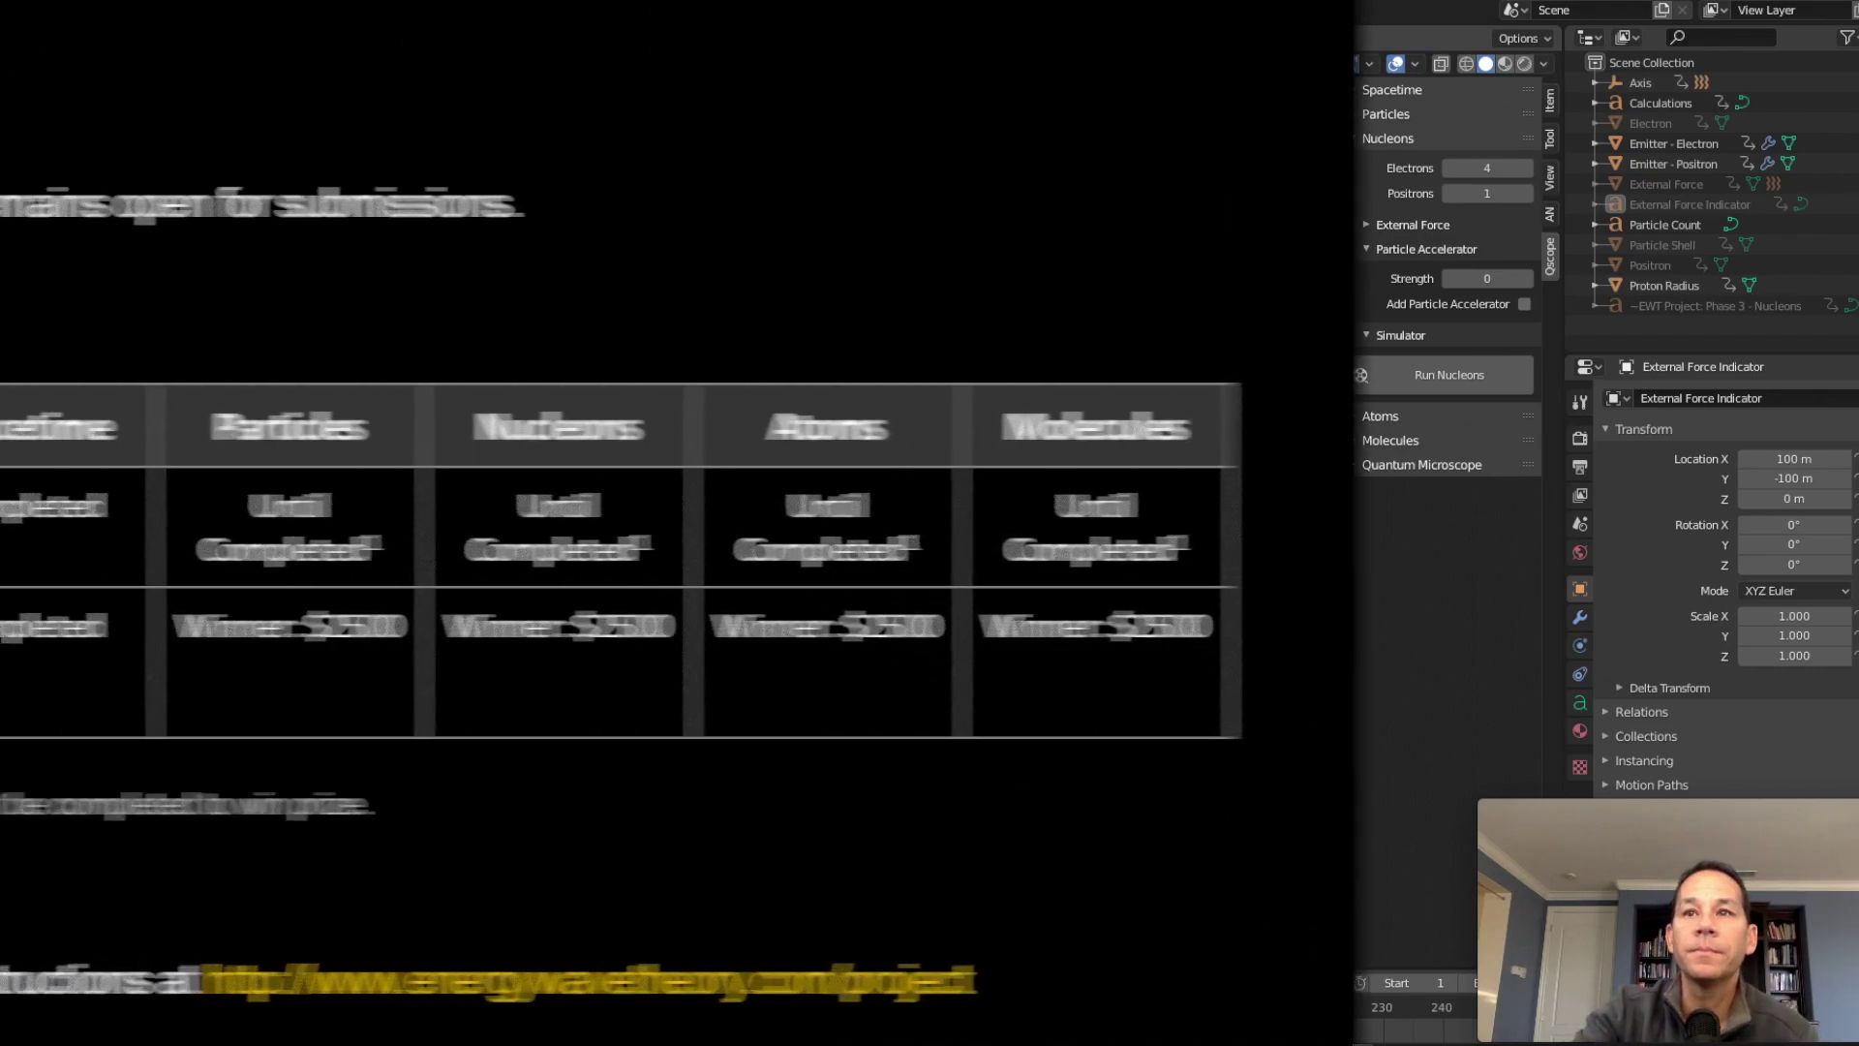